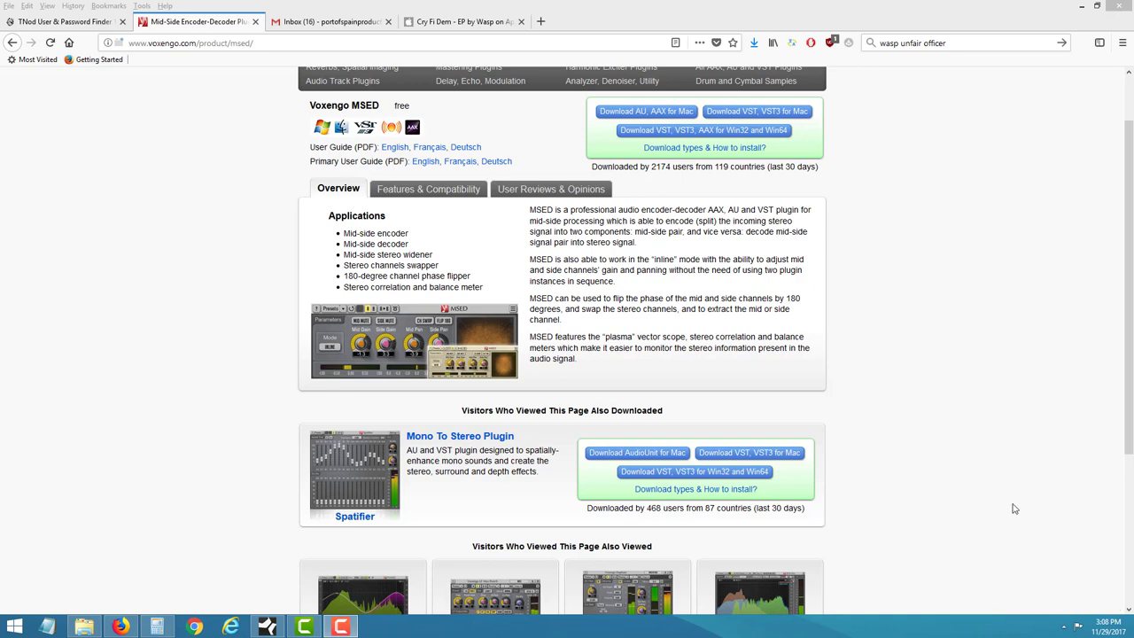
Step: Review the Voxengo MSED product page, highlighting the plugin's name and looking over the available download versions
scroll(1007, 481, up, 2)
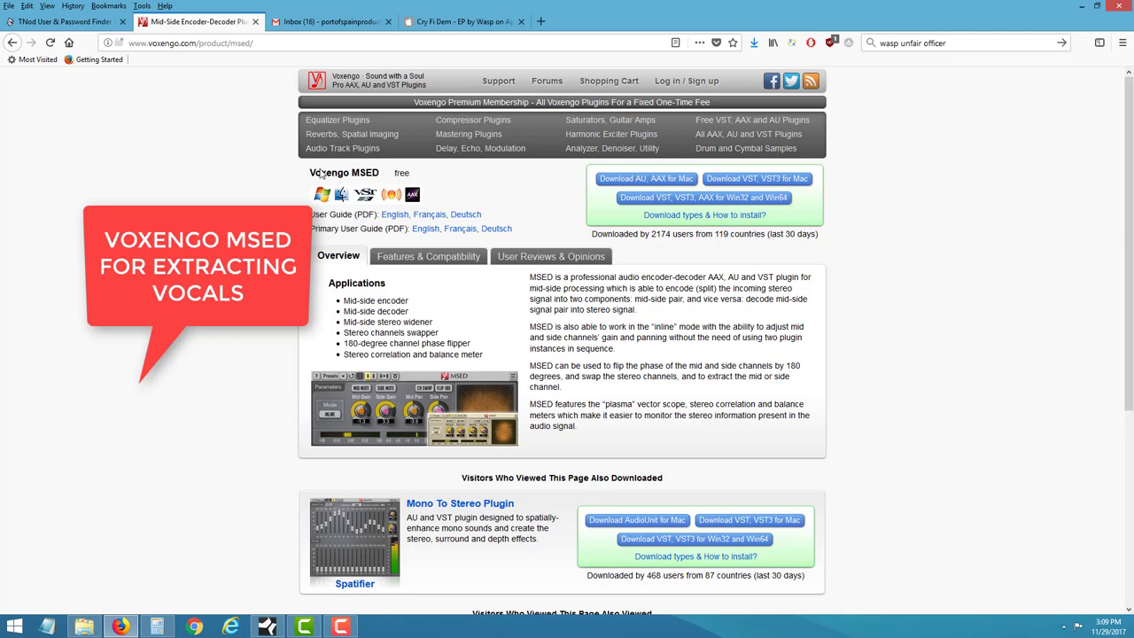
drag(310, 174, 379, 179)
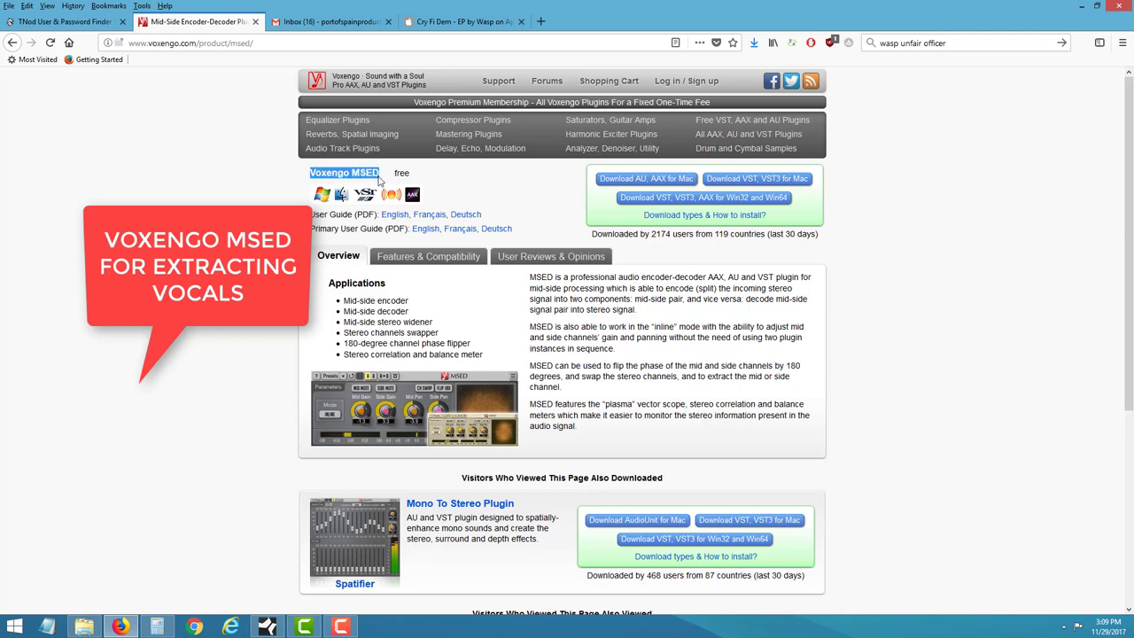
click(410, 175)
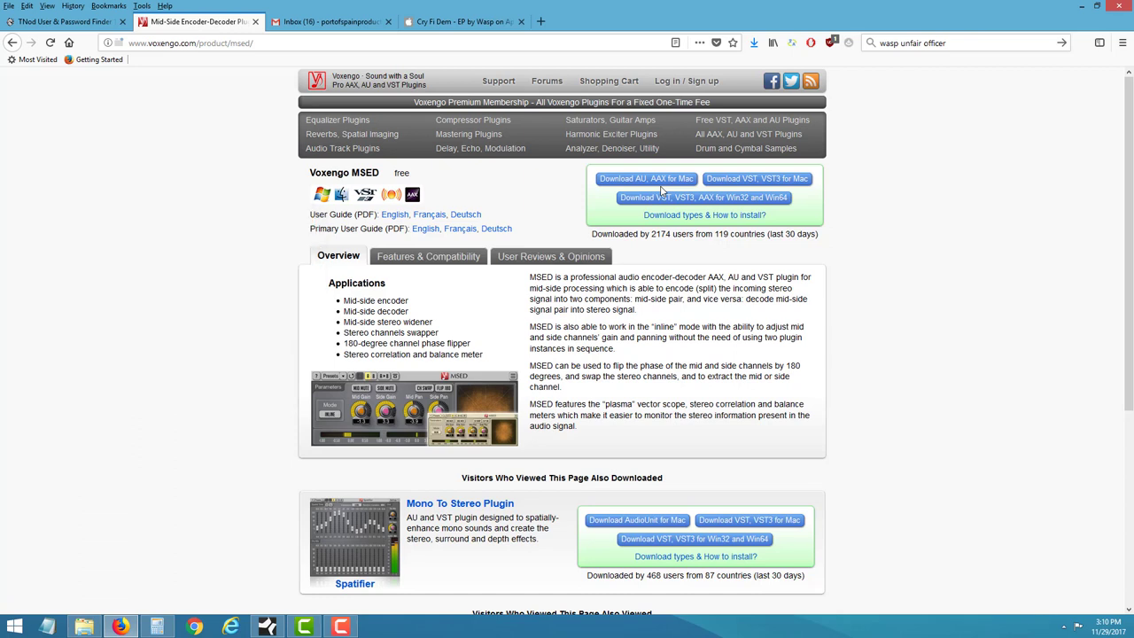
Step: Bring up the Cry Fi Dem - EP album page on Apple Music and briefly preview the song Unfair Officer
click(478, 22)
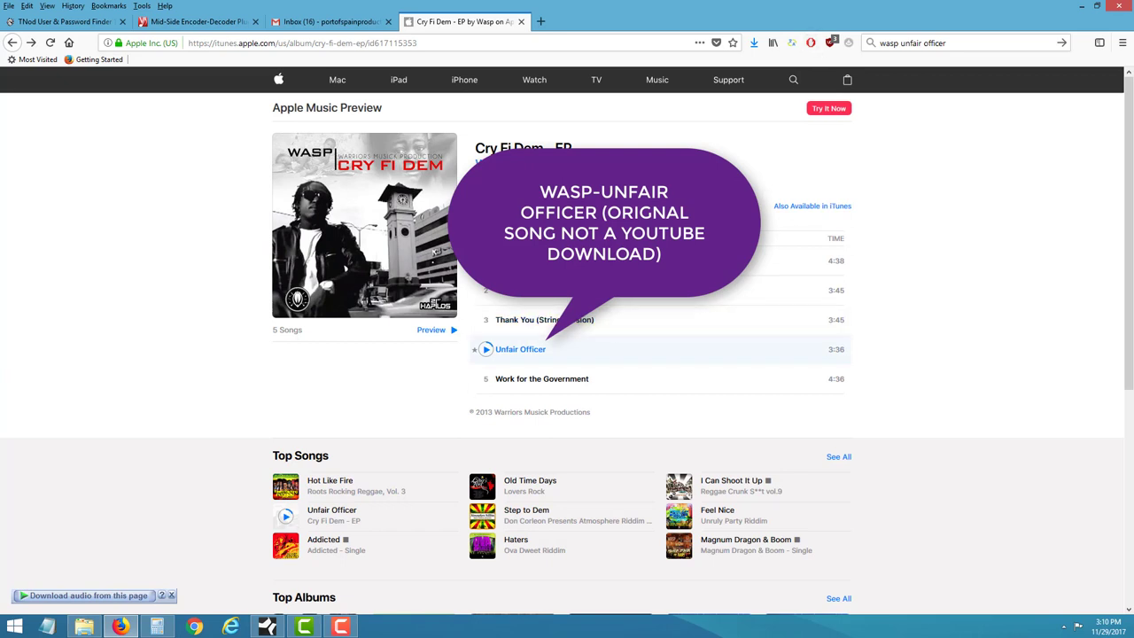
click(486, 351)
click(487, 351)
Step: Switch to the mixs folder in File Explorer, point out the two Unfair (officer) files and restore the window to a smaller size
click(84, 626)
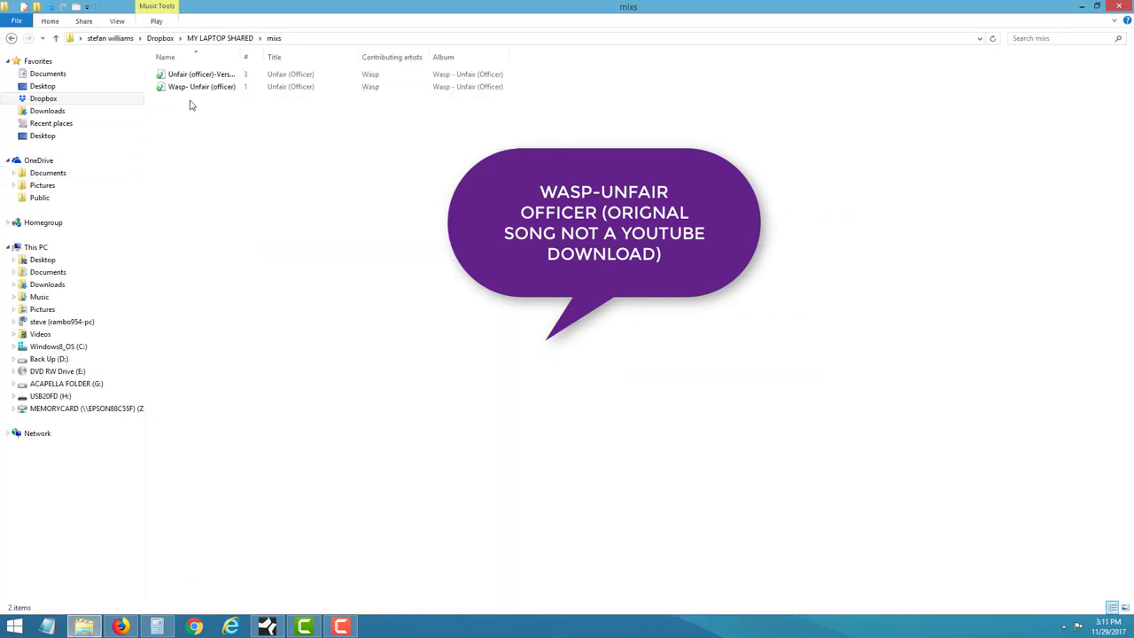
click(204, 87)
click(207, 76)
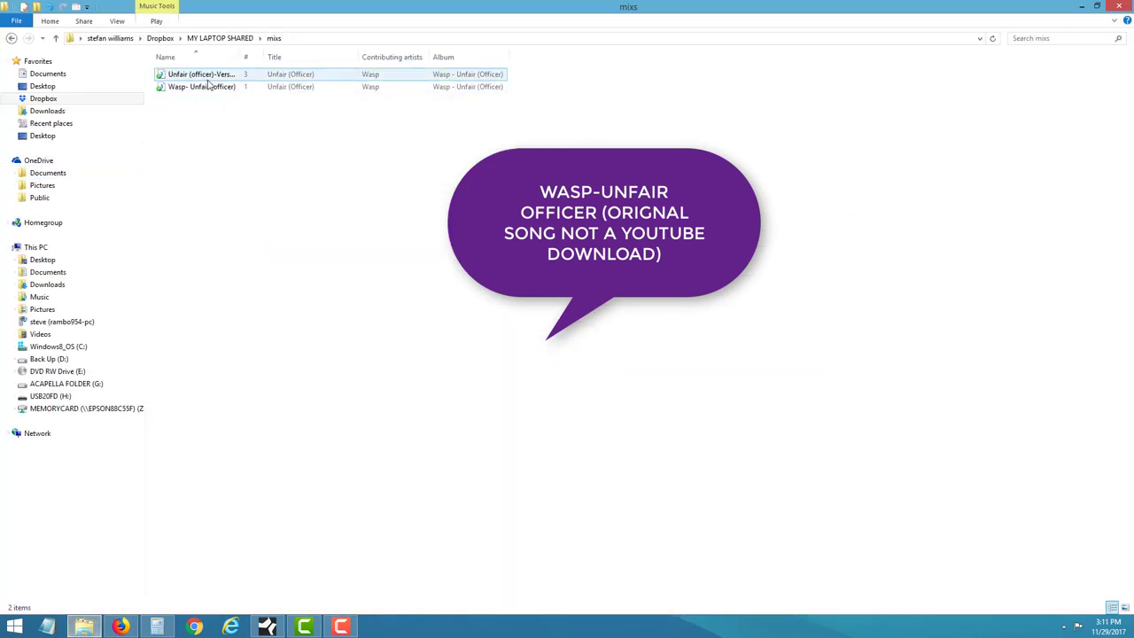
click(209, 87)
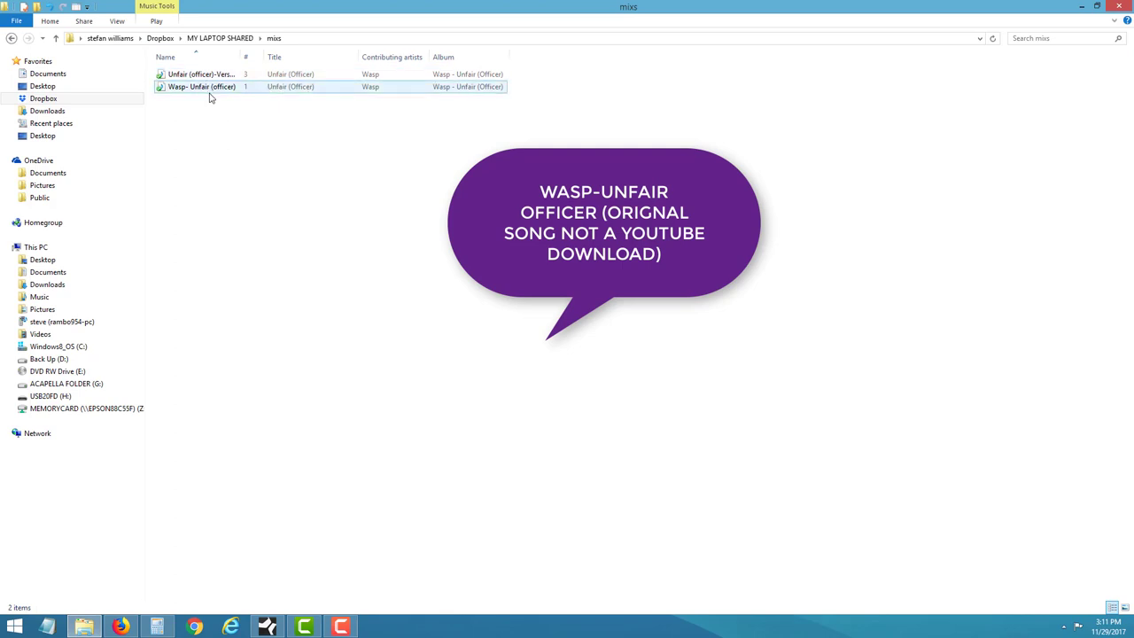
click(212, 98)
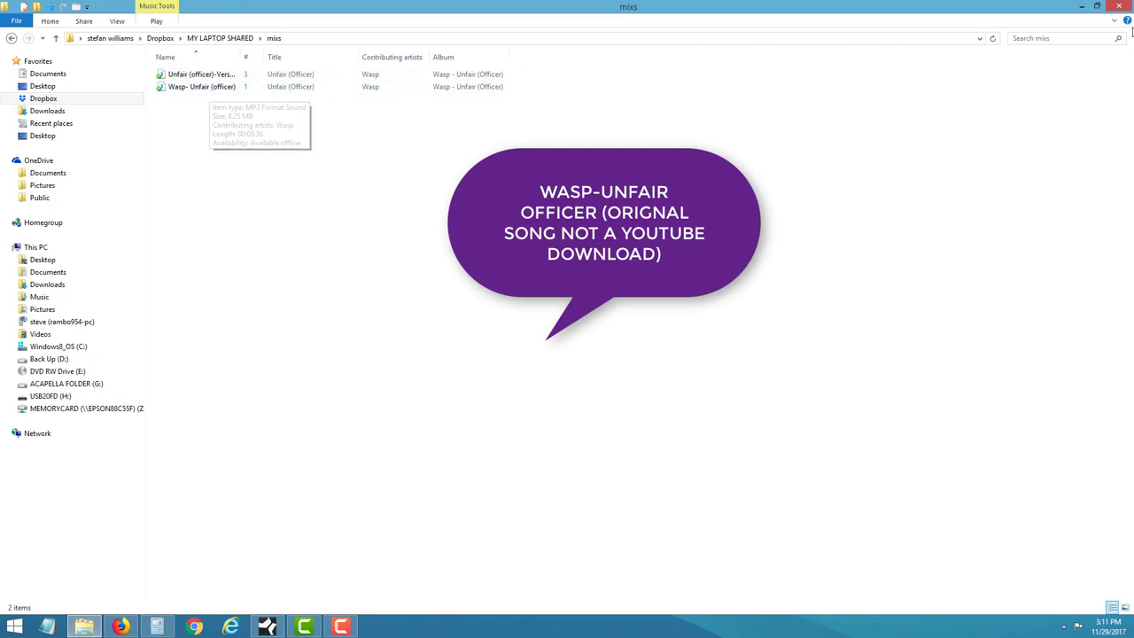
click(1098, 7)
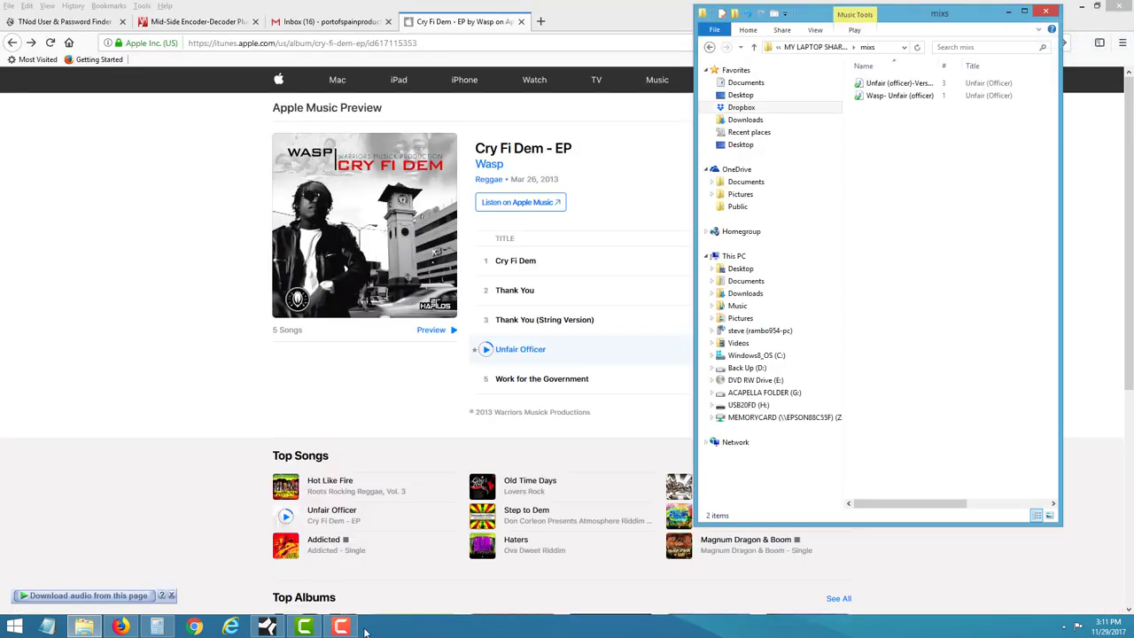
Step: Switch to Studio One and place the Wasp- Unfair (officer) file from the mixs folder on a new track at bar 2
click(266, 626)
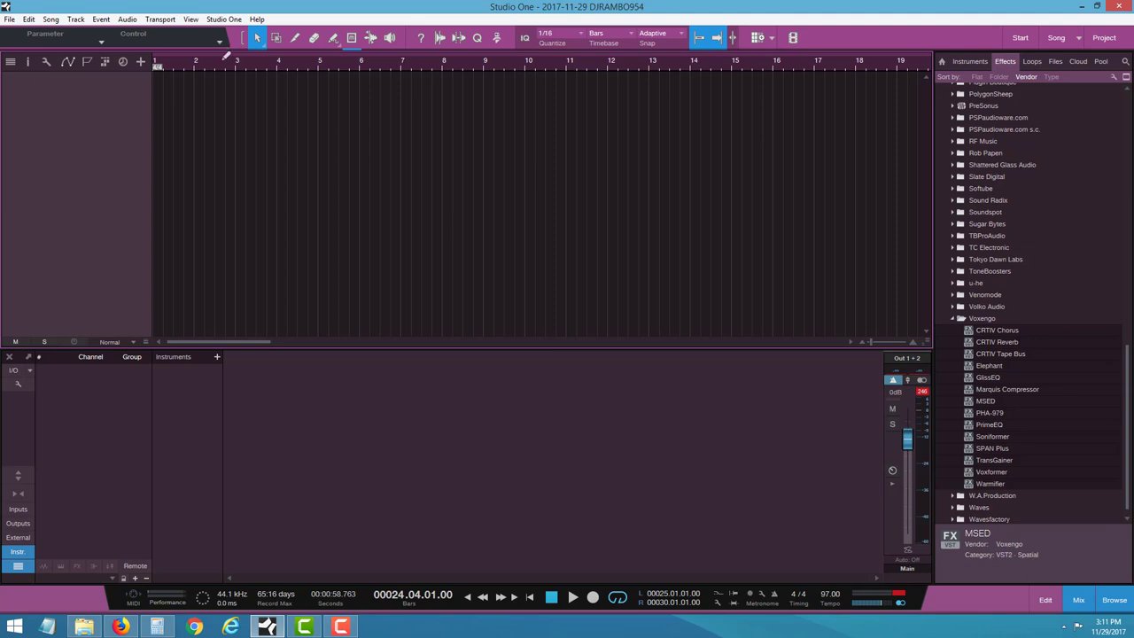
drag(225, 342, 204, 325)
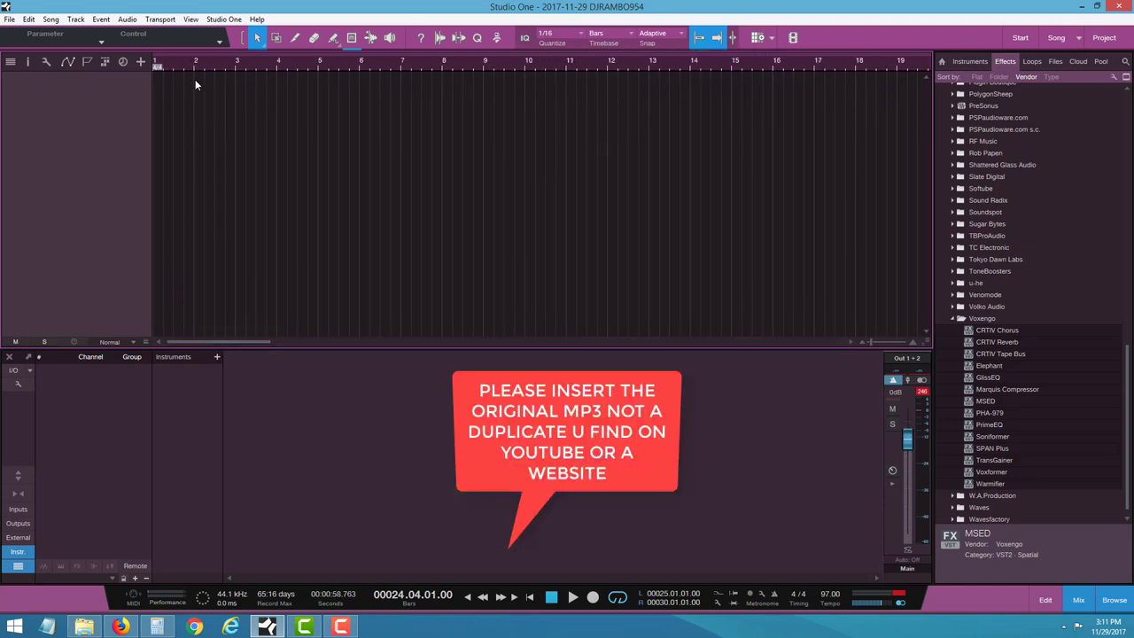
drag(196, 64, 268, 80)
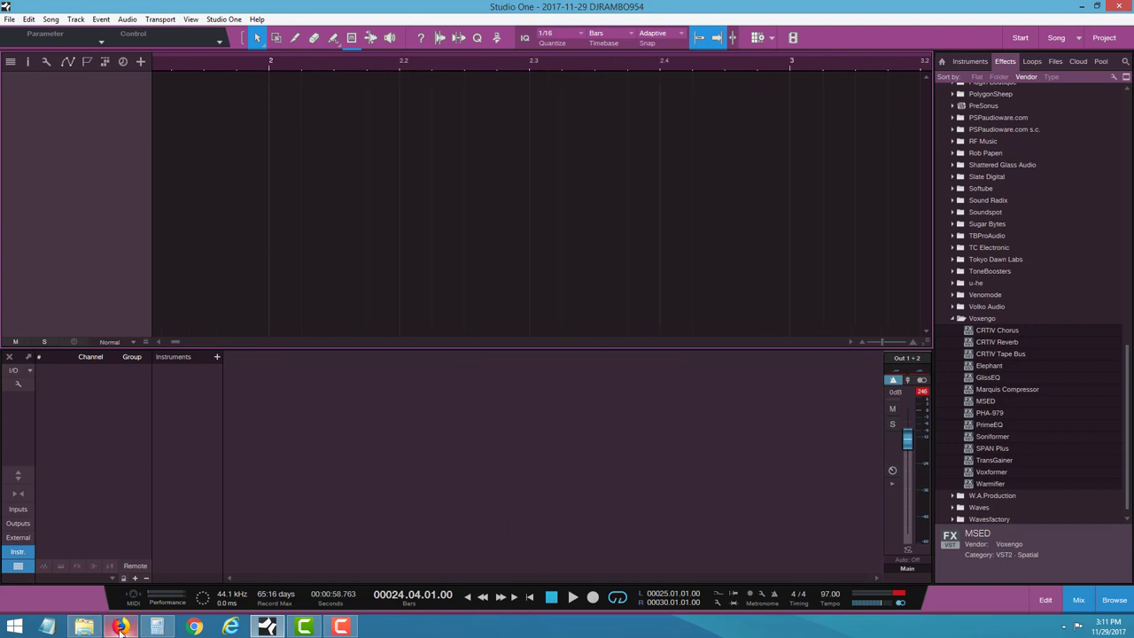
click(84, 626)
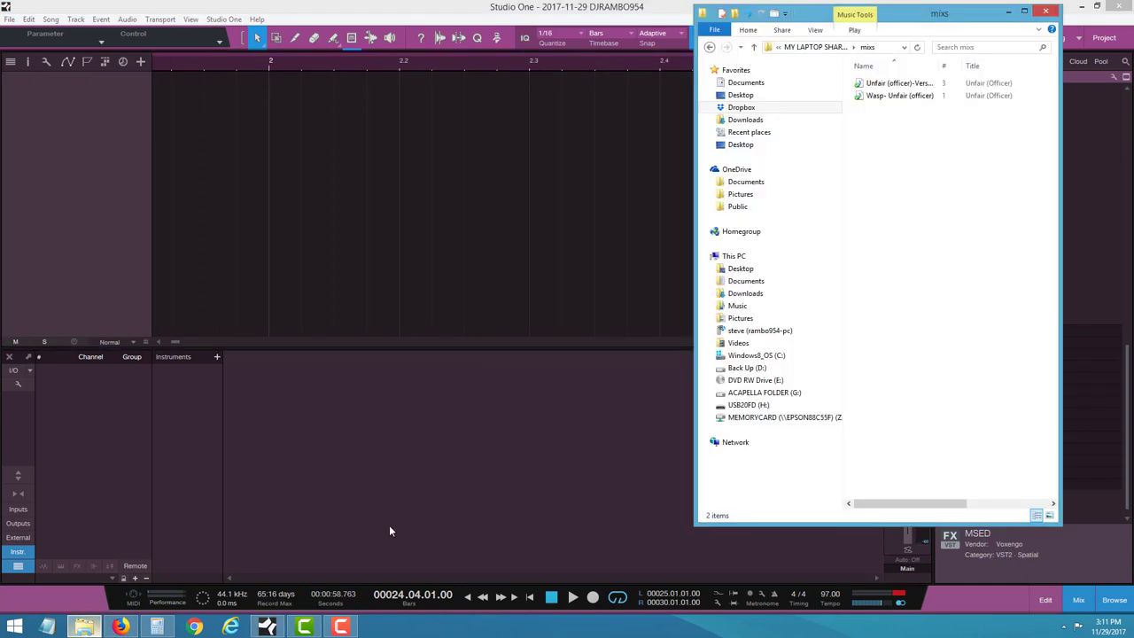
click(905, 104)
drag(900, 104, 290, 110)
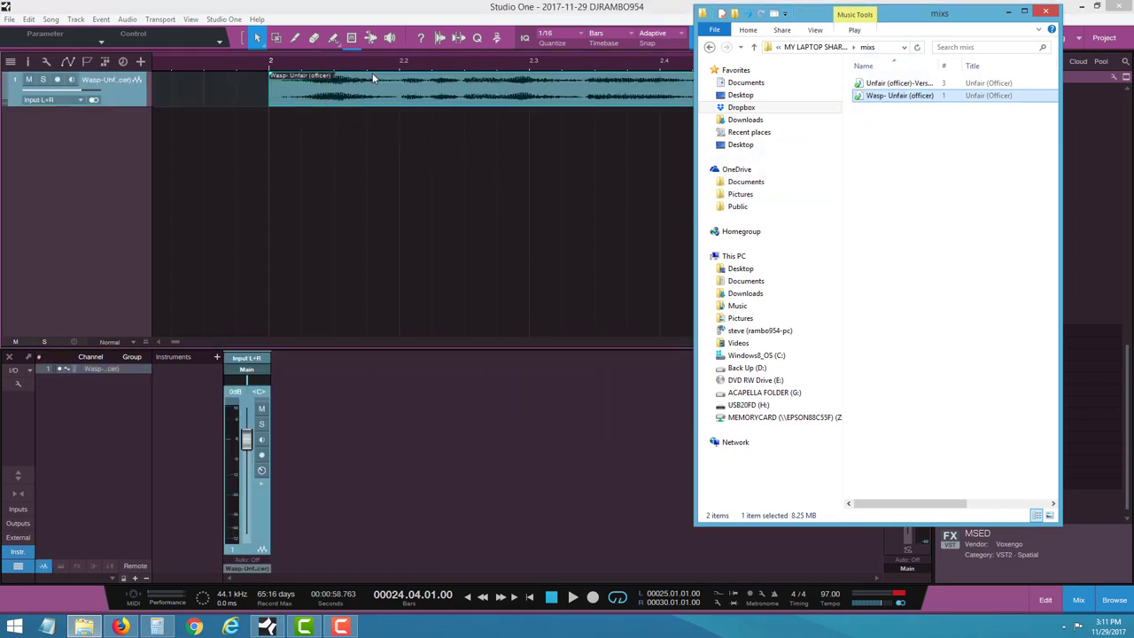
drag(396, 67, 390, 51)
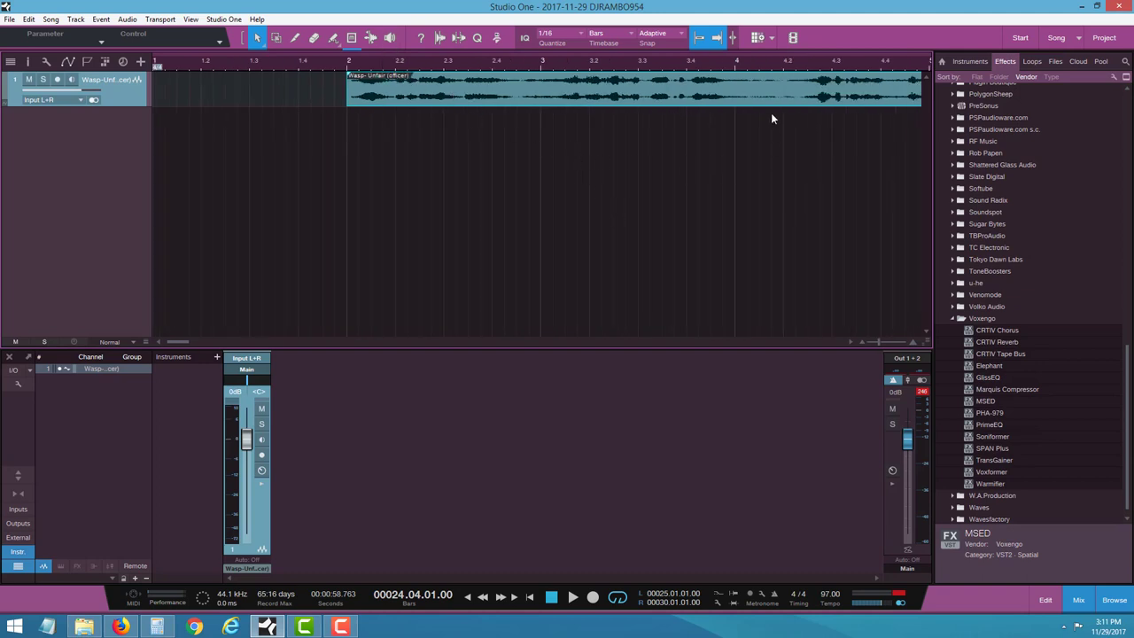
Step: Play the original song from bar 25 and stop after listening to a short passage
key(w)
key(w)
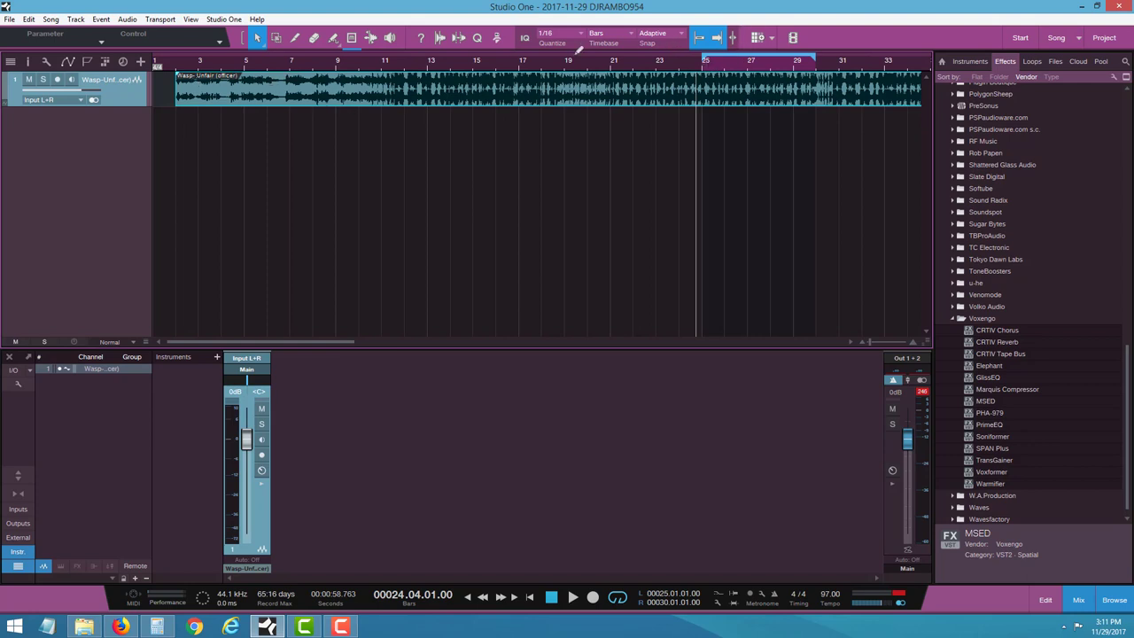
click(703, 66)
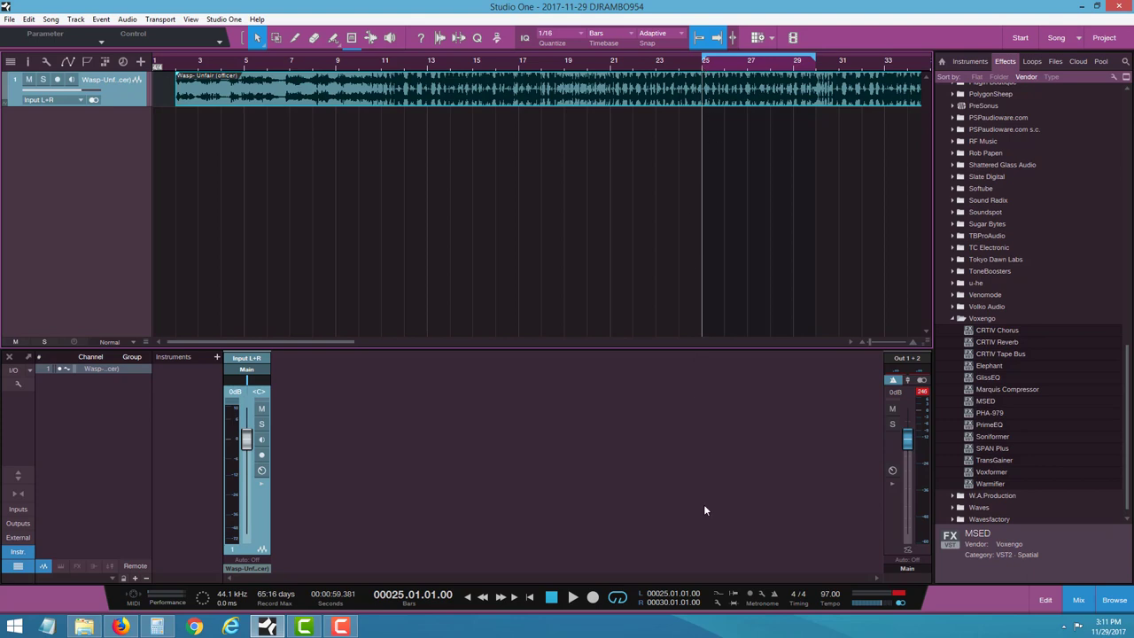
click(572, 598)
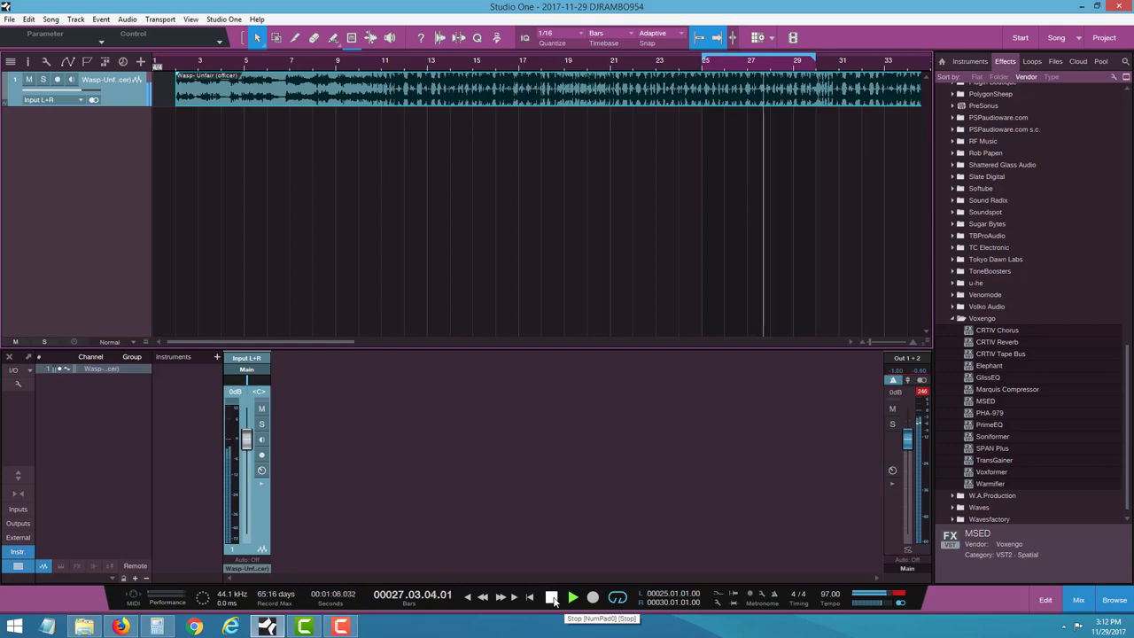
click(551, 598)
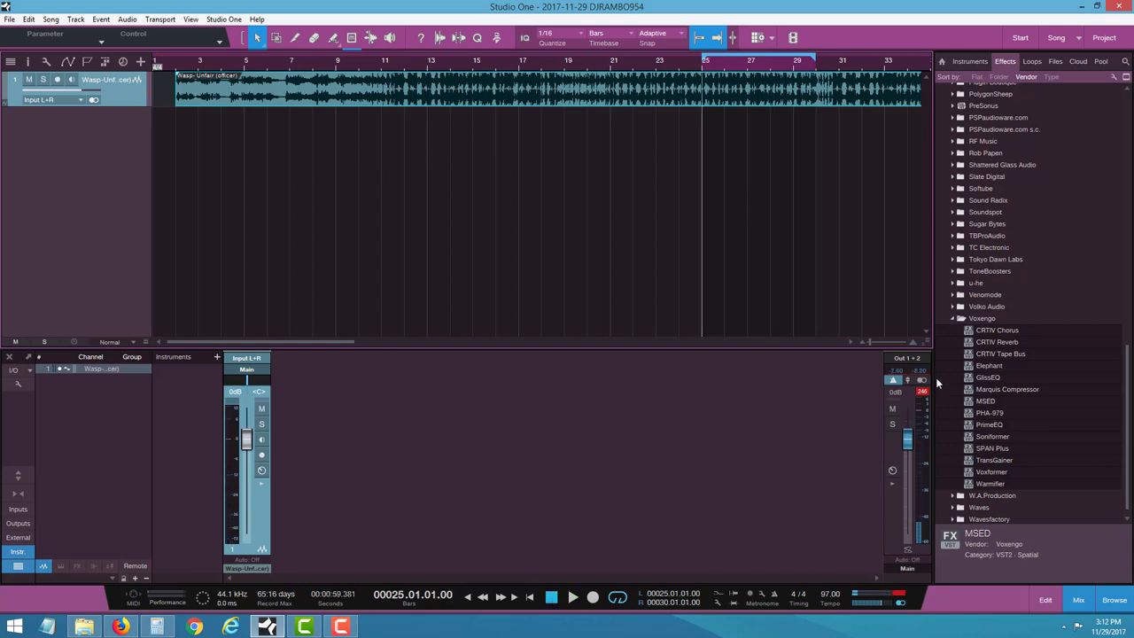
Step: Expand the original song's channel to show inserts and sends, and place Unfair (officer)-Version from the mixs folder on a second track at bar 2
click(261, 483)
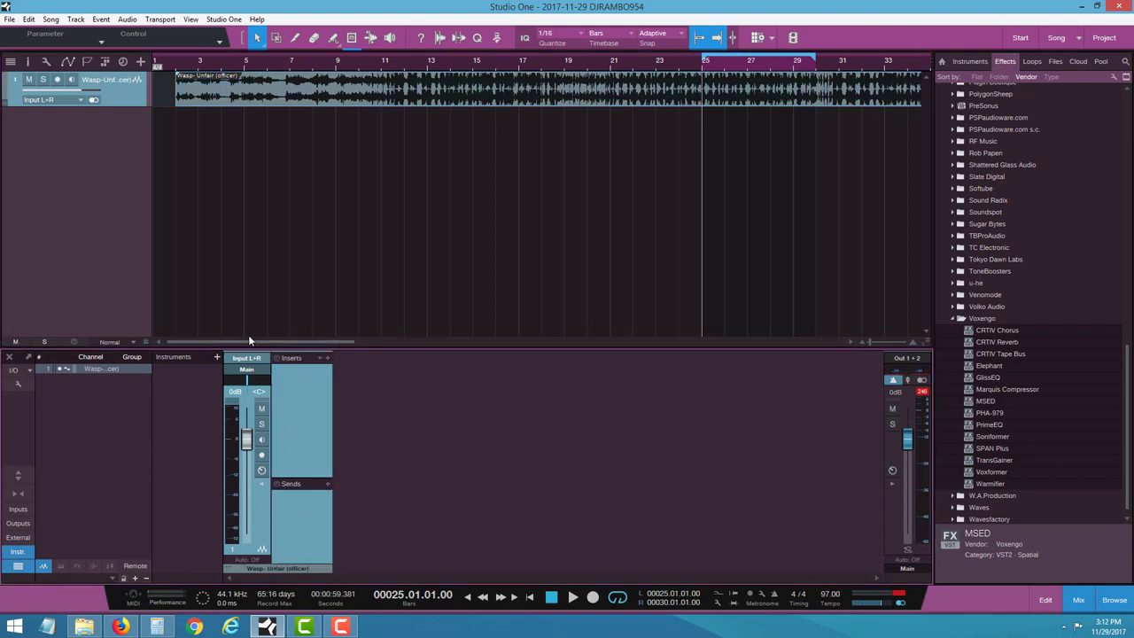
click(248, 101)
scroll(248, 100, up, 3)
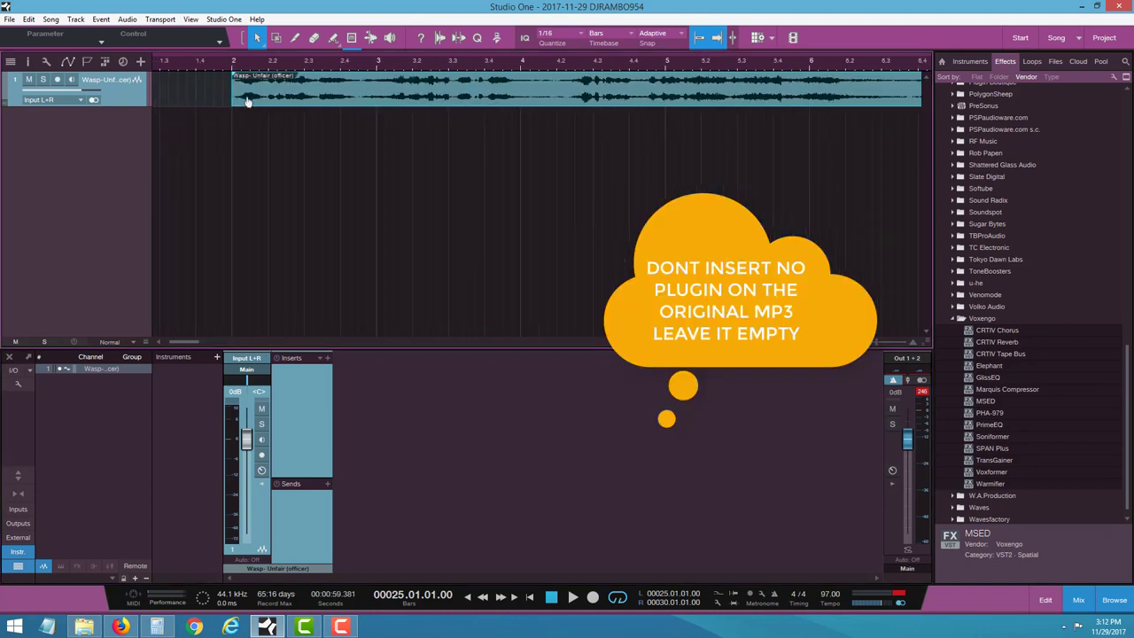
scroll(248, 100, up, 2)
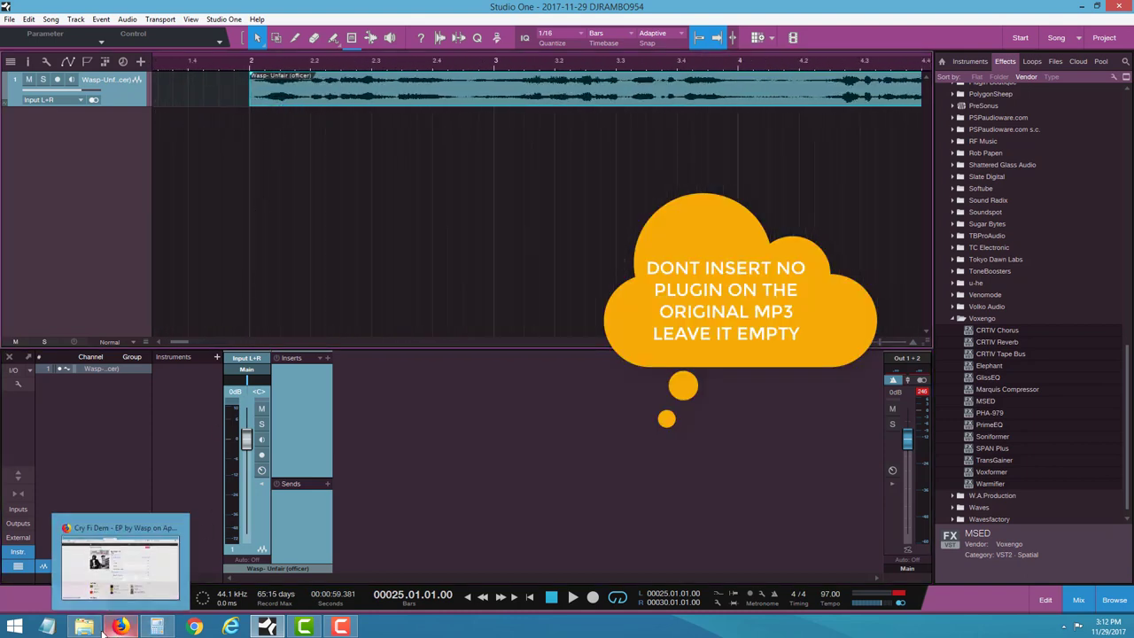
click(107, 567)
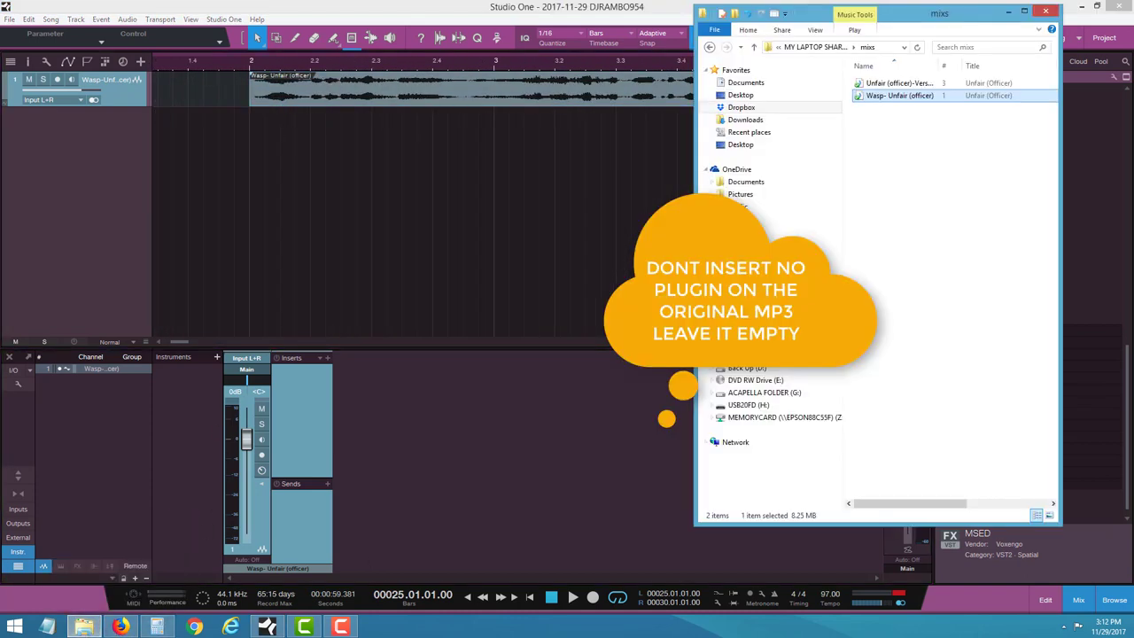
click(912, 85)
drag(898, 85, 278, 245)
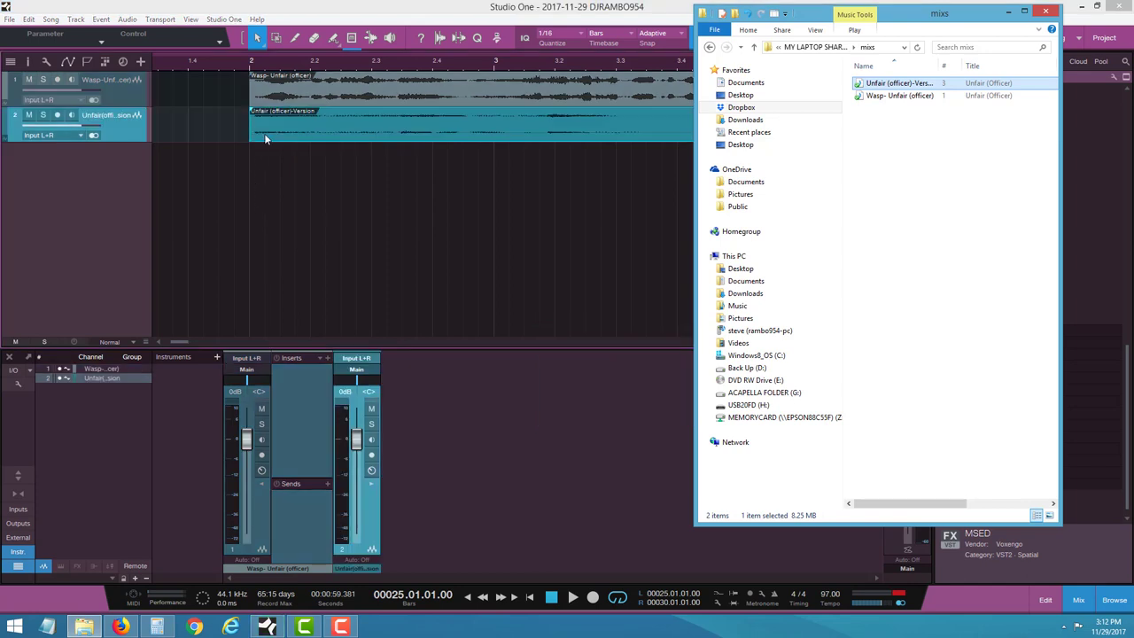
click(420, 79)
key(shift+z)
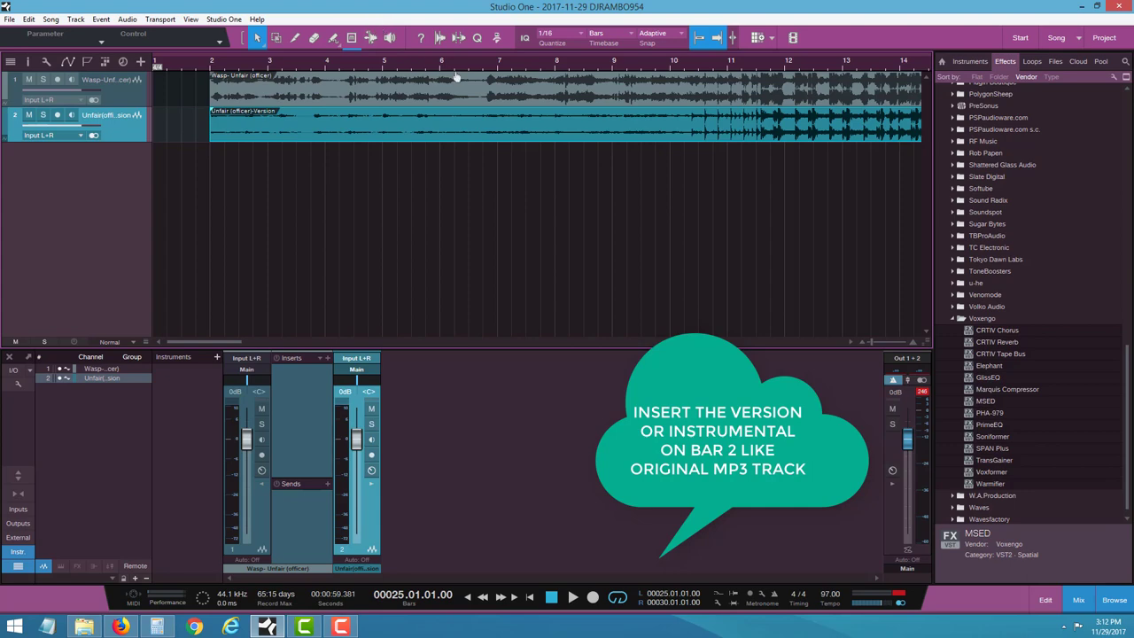
key(shift+z)
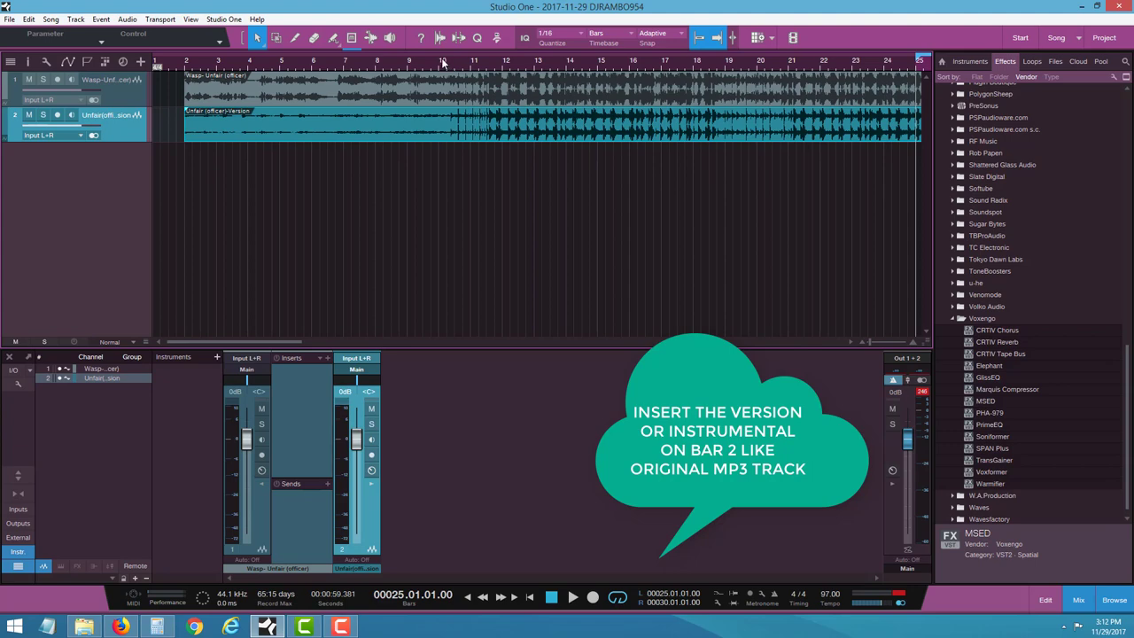
drag(443, 62, 416, 66)
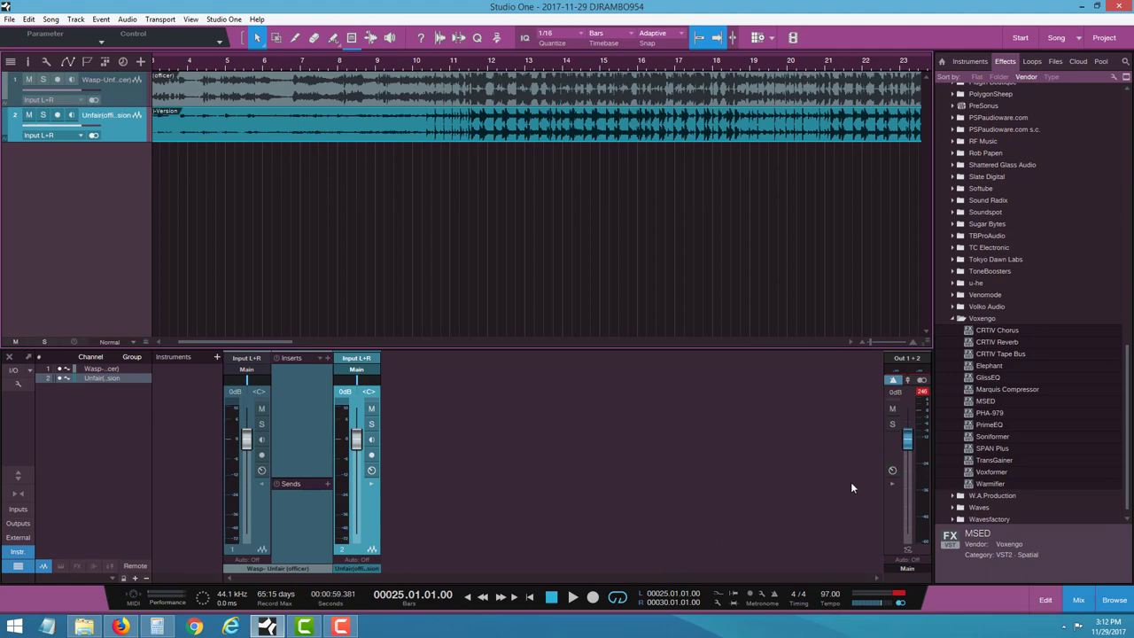
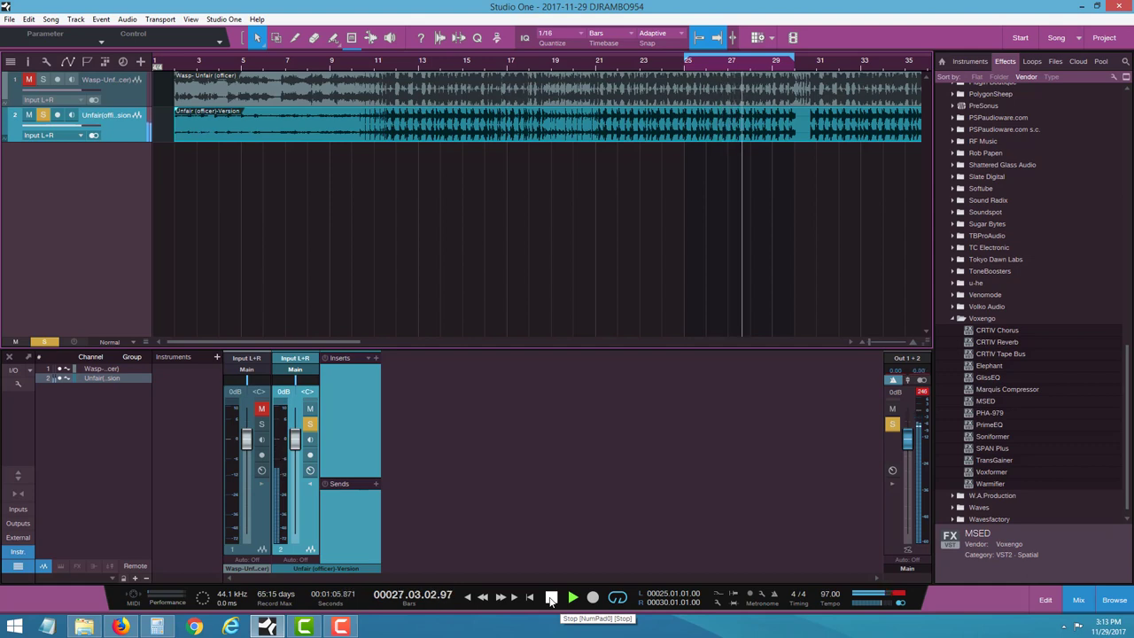
Step: Stop playback, clear the track solo and mute, and play both tracks together from bar 25 for a short passage
click(550, 599)
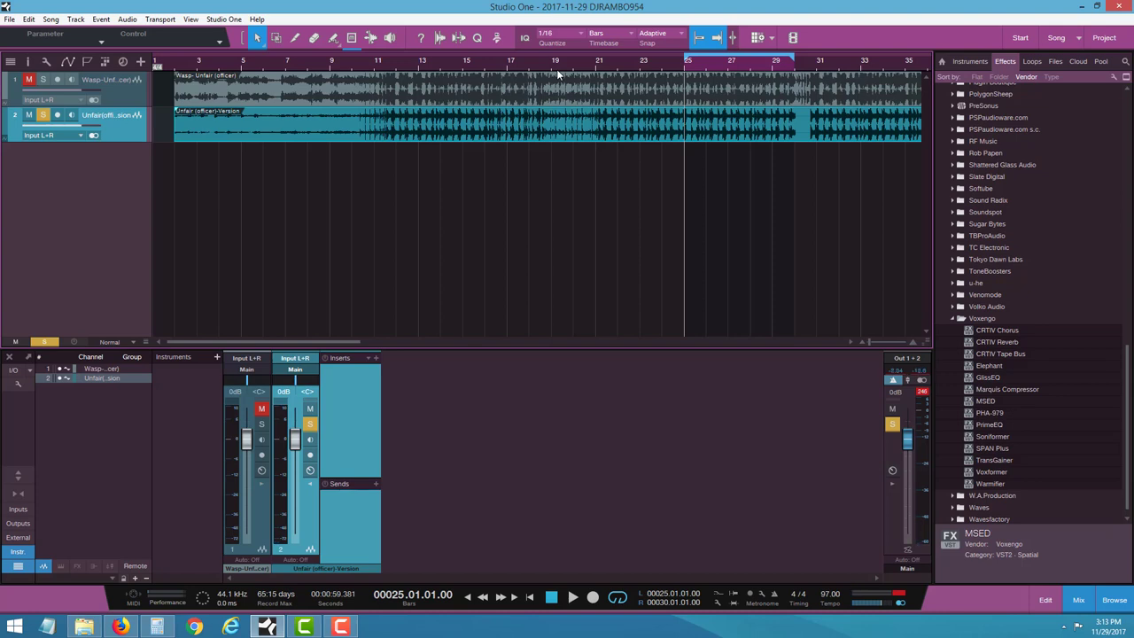
click(309, 427)
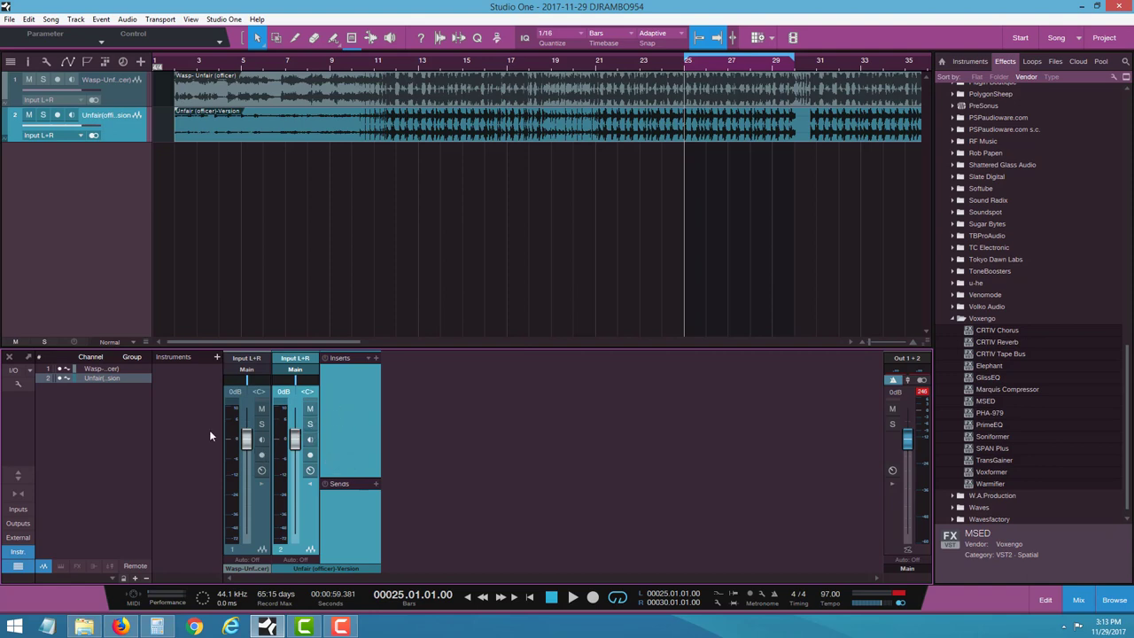
mouse_move(233, 430)
click(573, 597)
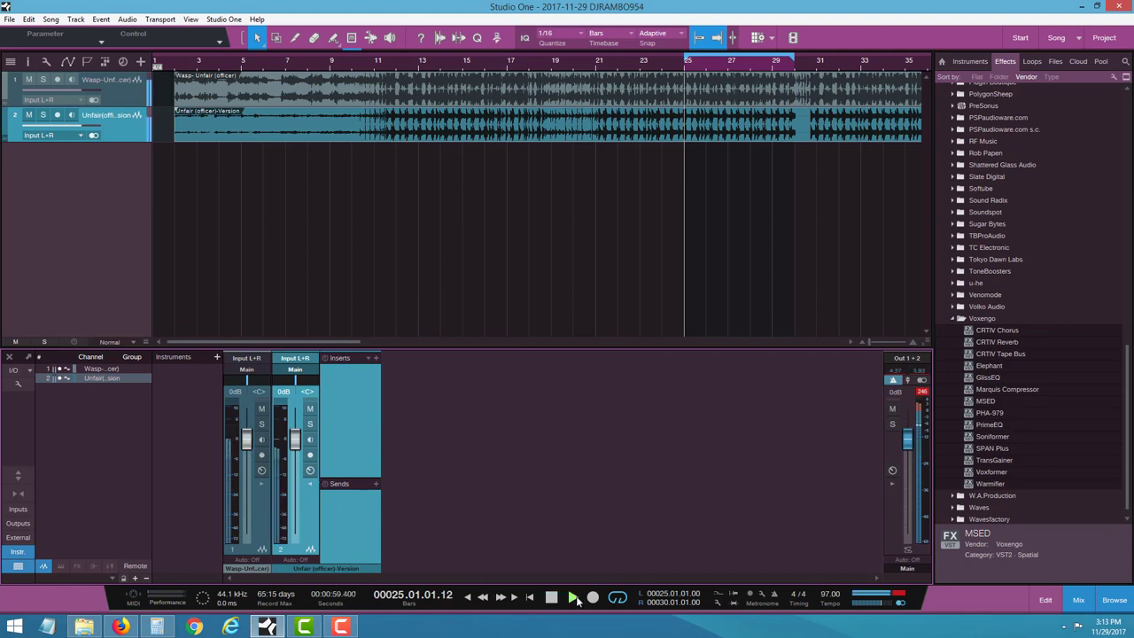
click(551, 597)
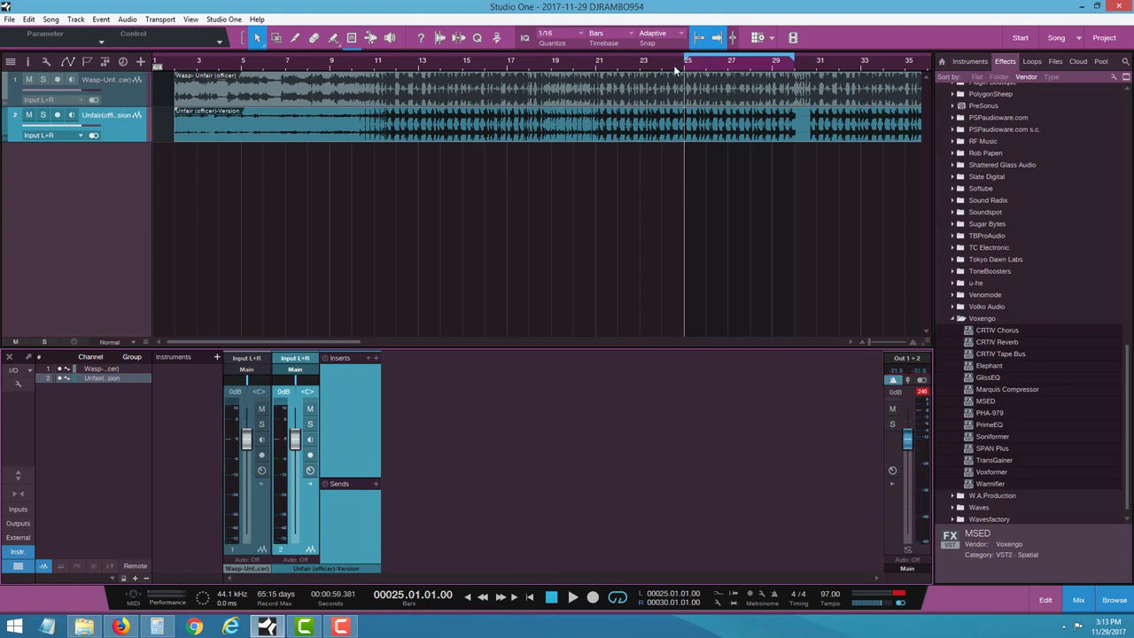
Step: Compare the alignment of the original and instrumental waveforms up close around bars 19 and 20
drag(574, 64, 644, 80)
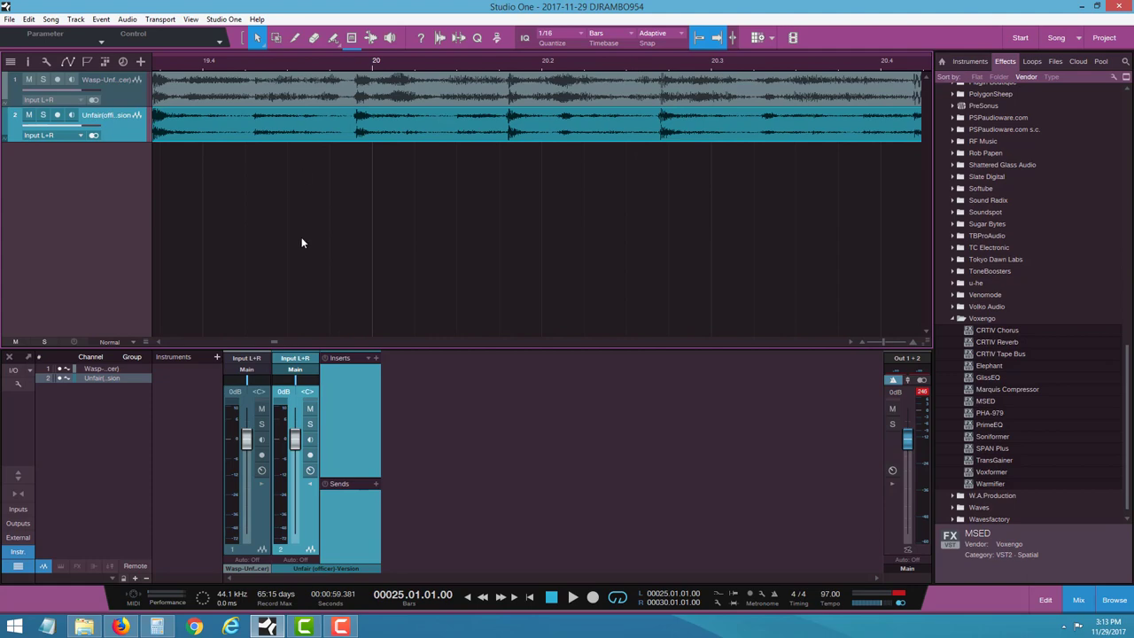
drag(274, 338, 268, 339)
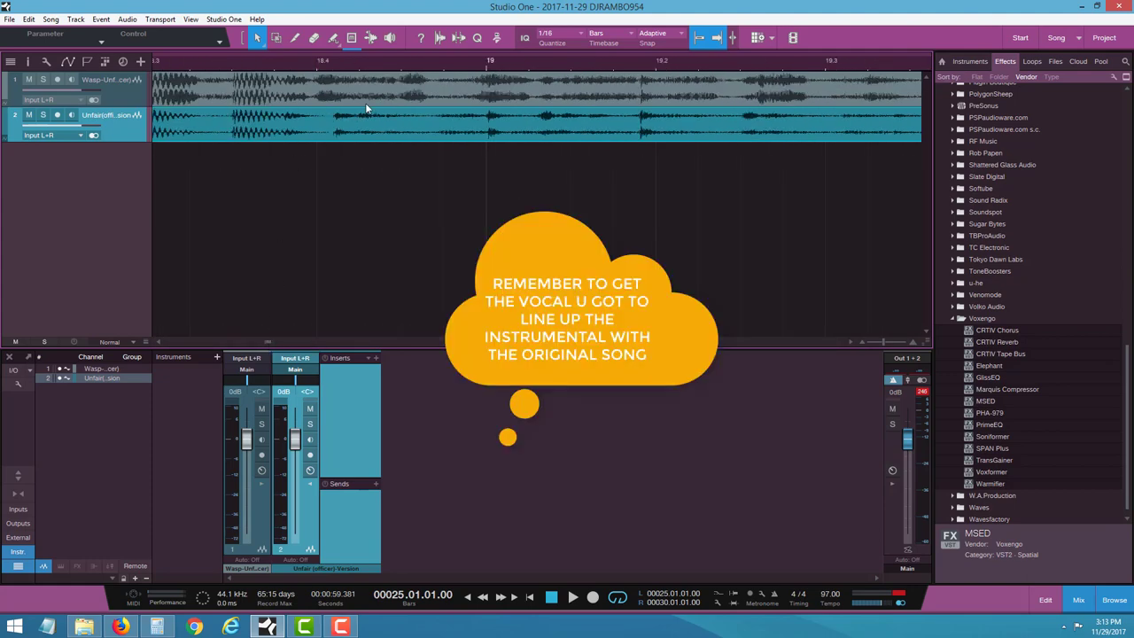
drag(396, 65, 281, 34)
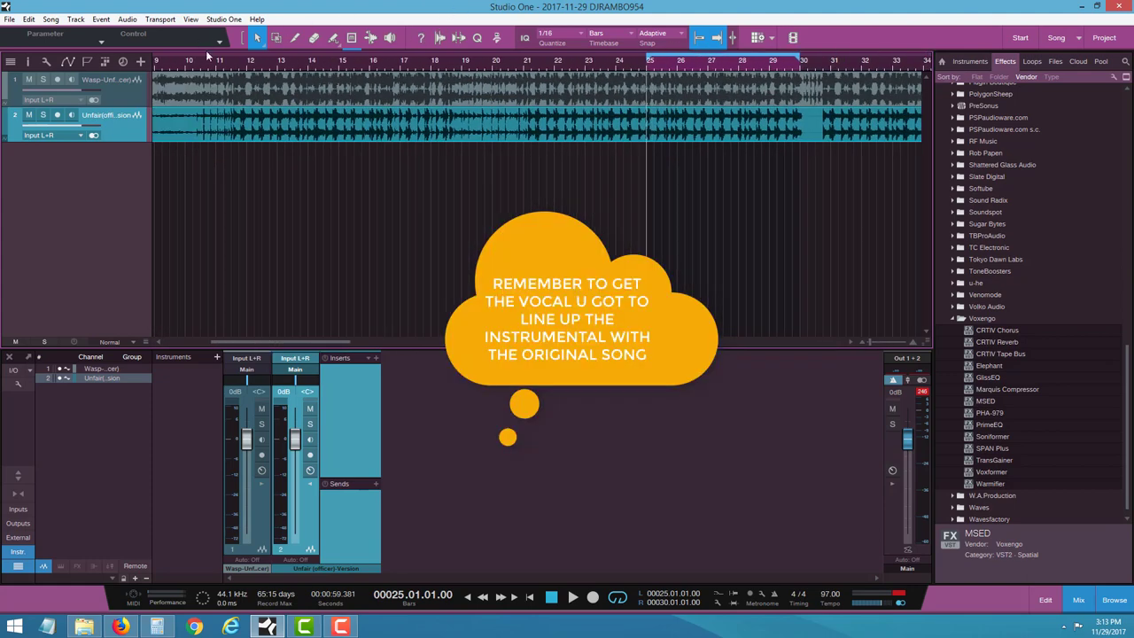
Step: Shift the instrumental slightly later on its track so its waveform lines up under the original song's around bar 11.3
drag(230, 69, 416, 102)
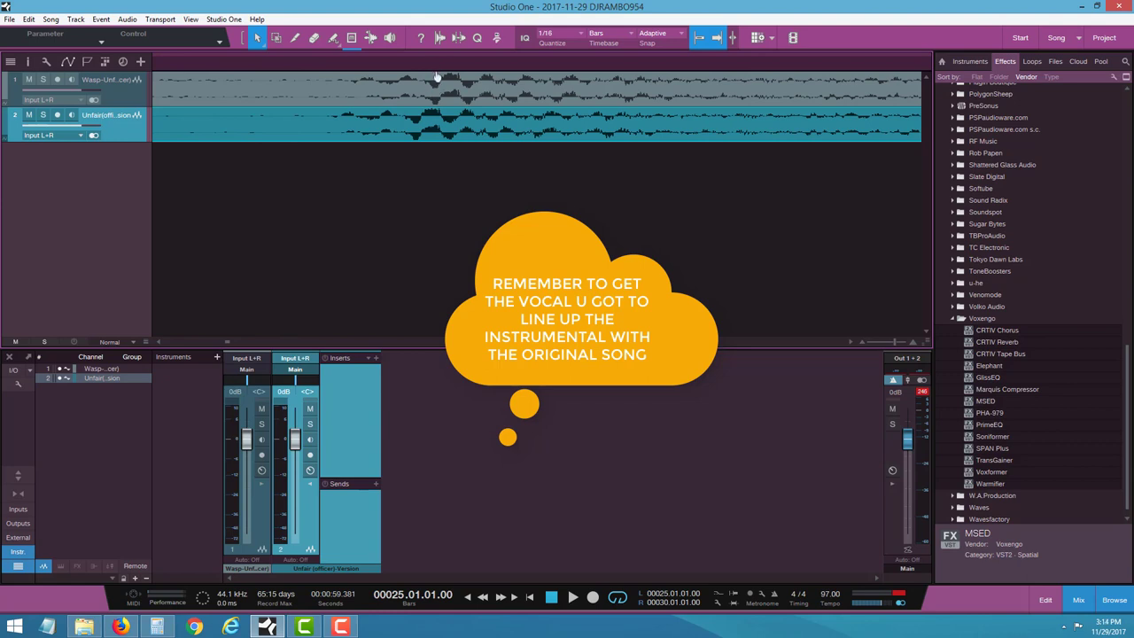
drag(435, 77, 433, 103)
click(435, 102)
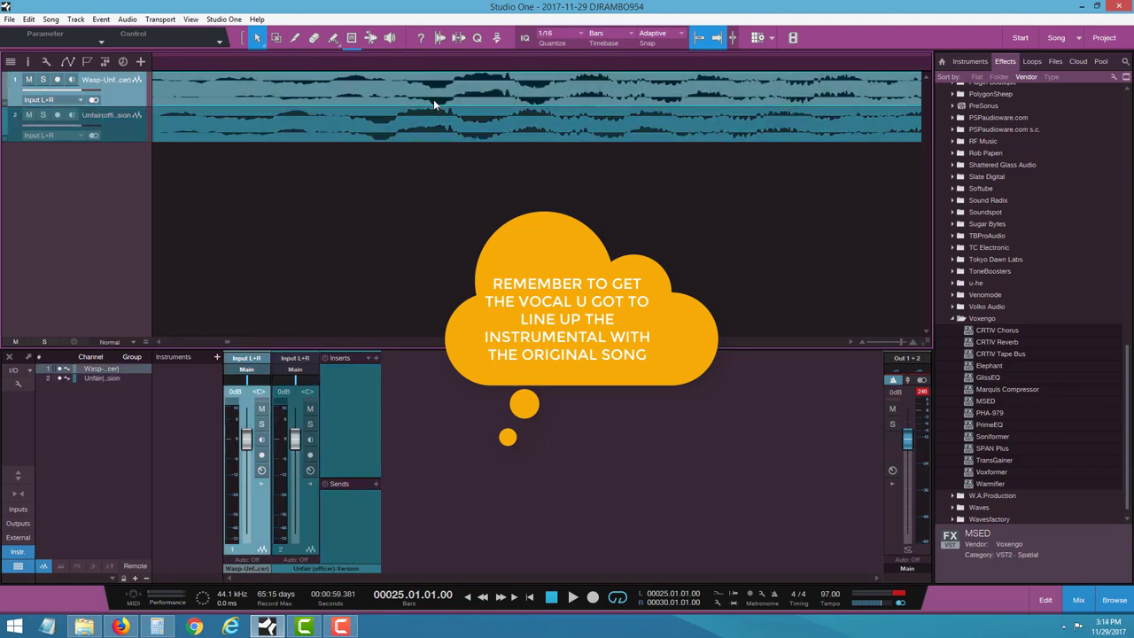
click(393, 133)
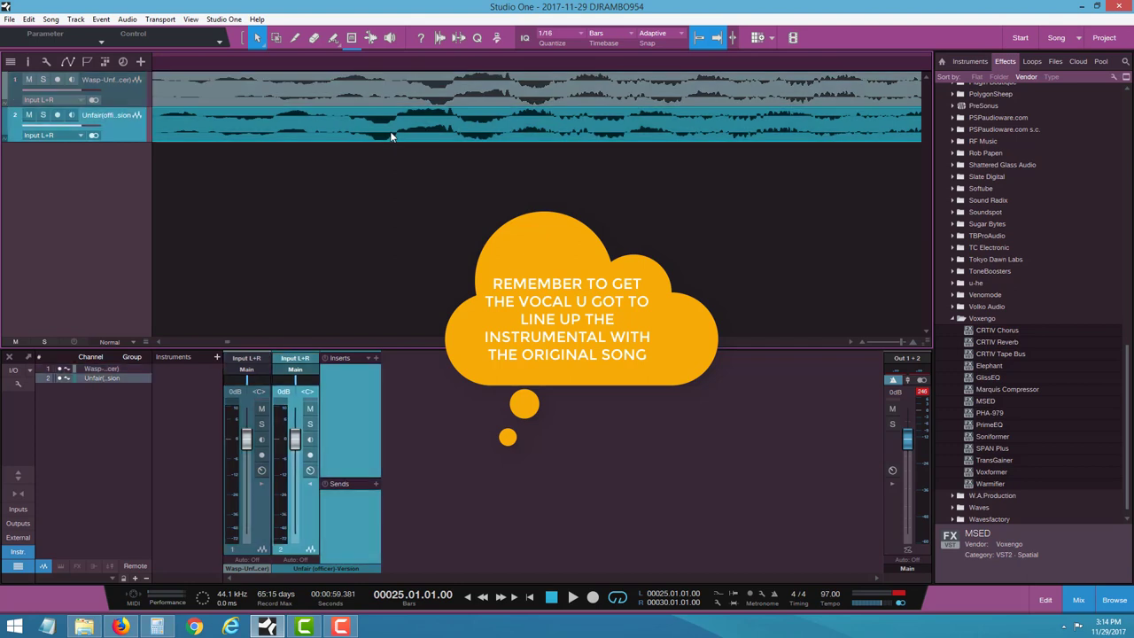
drag(394, 130, 437, 134)
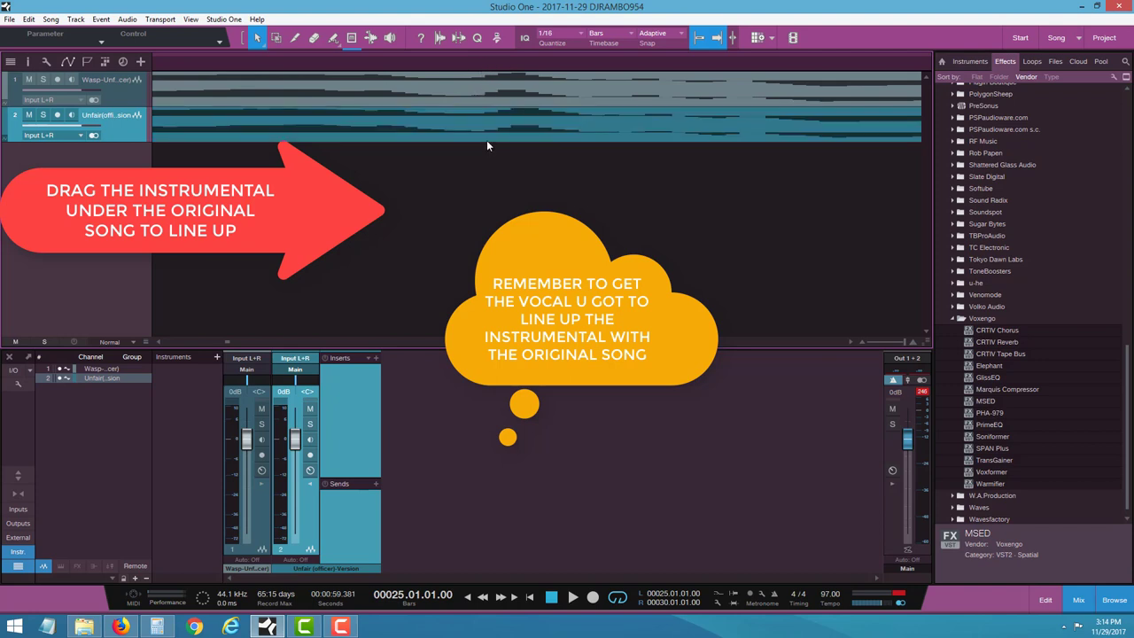
Step: Place the playhead on the waveform peak at 11.03.01.34 and examine how closely the original and instrumental align around it at several zoom levels
click(482, 67)
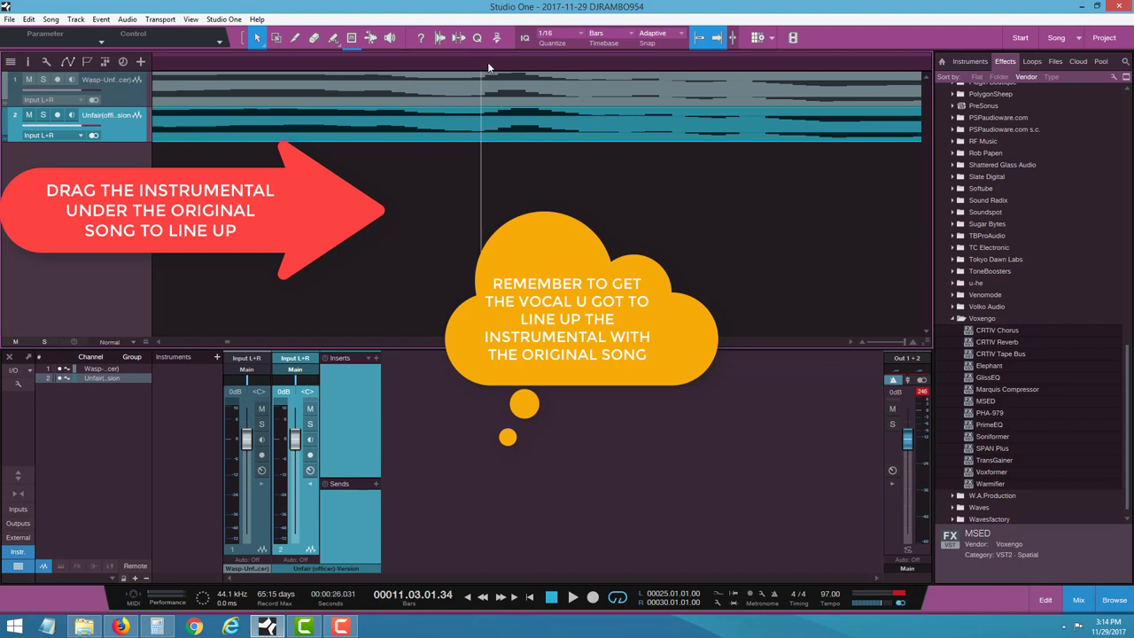
click(485, 79)
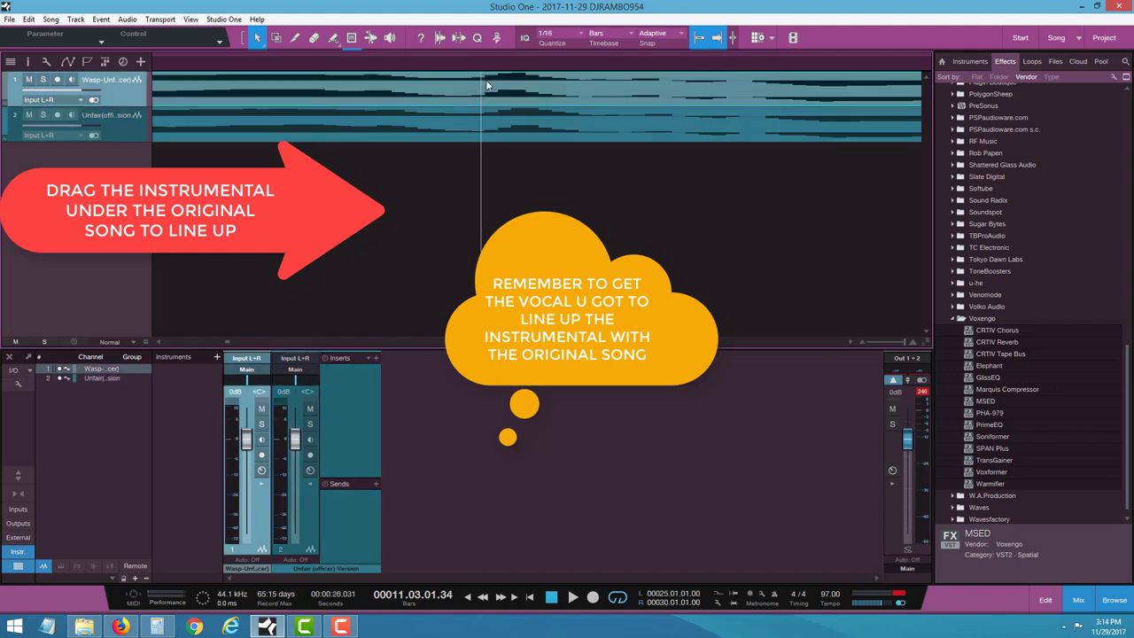
click(493, 127)
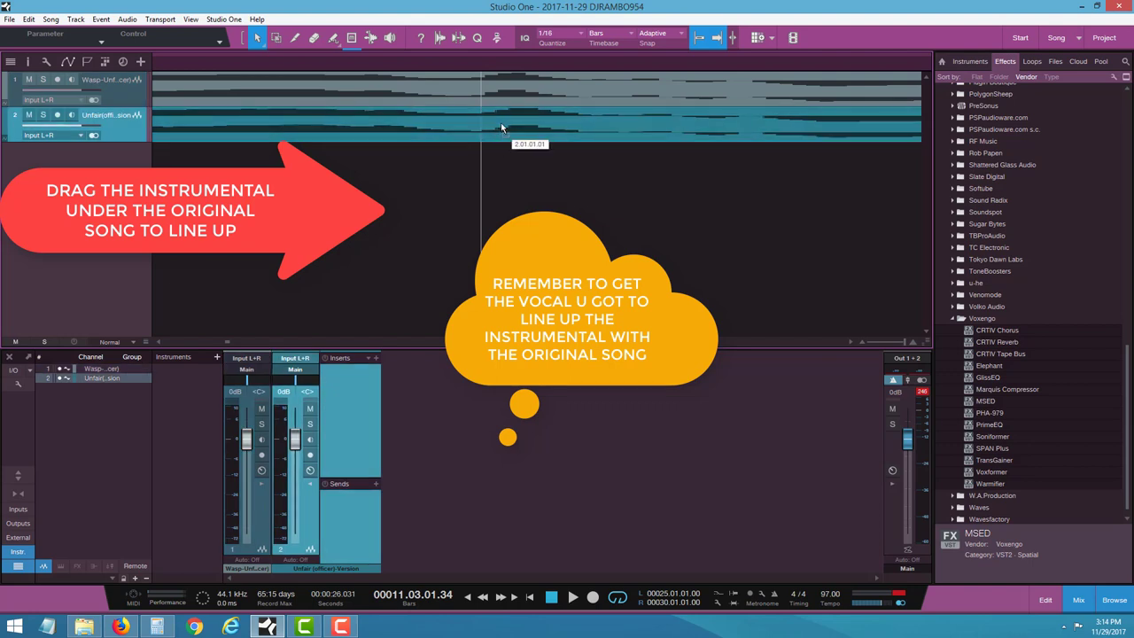
click(484, 69)
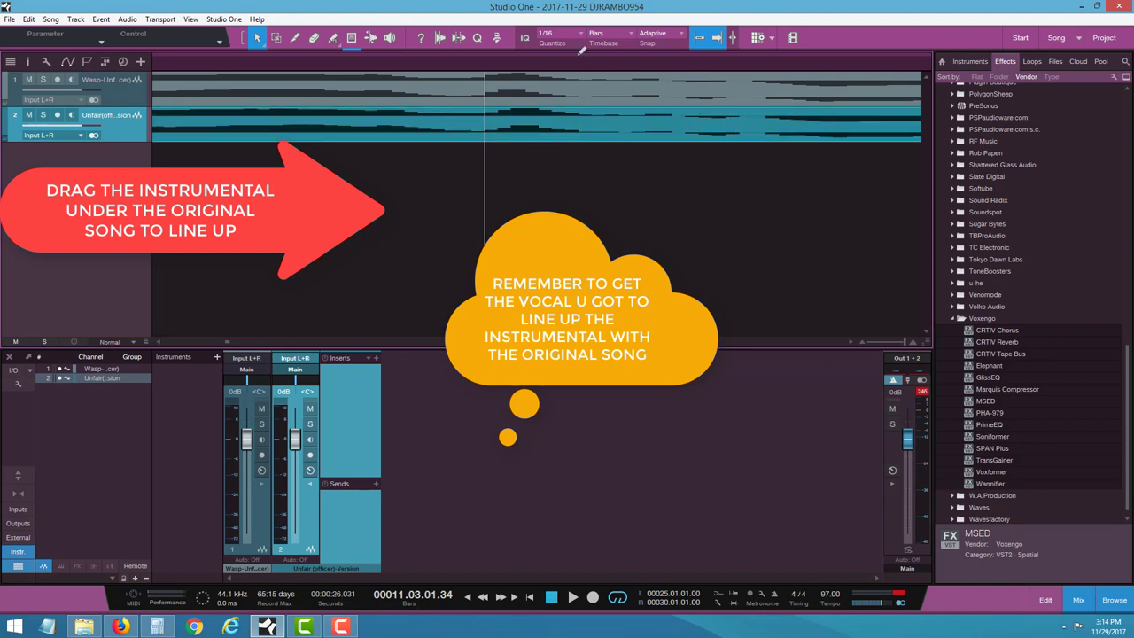
scroll(553, 58, up, 2)
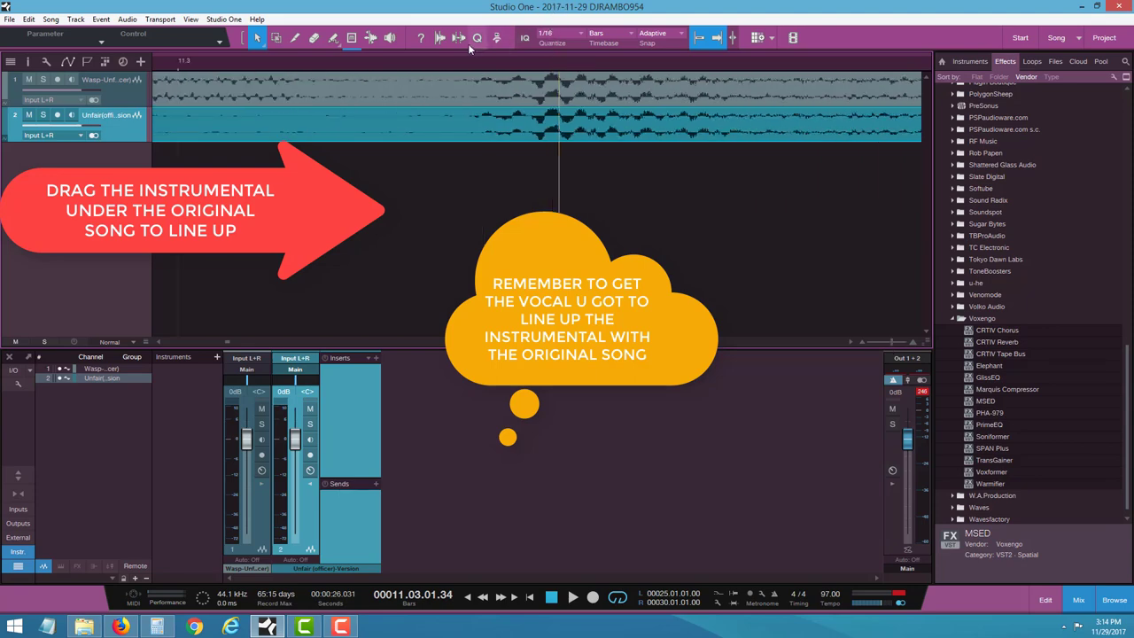
key(e)
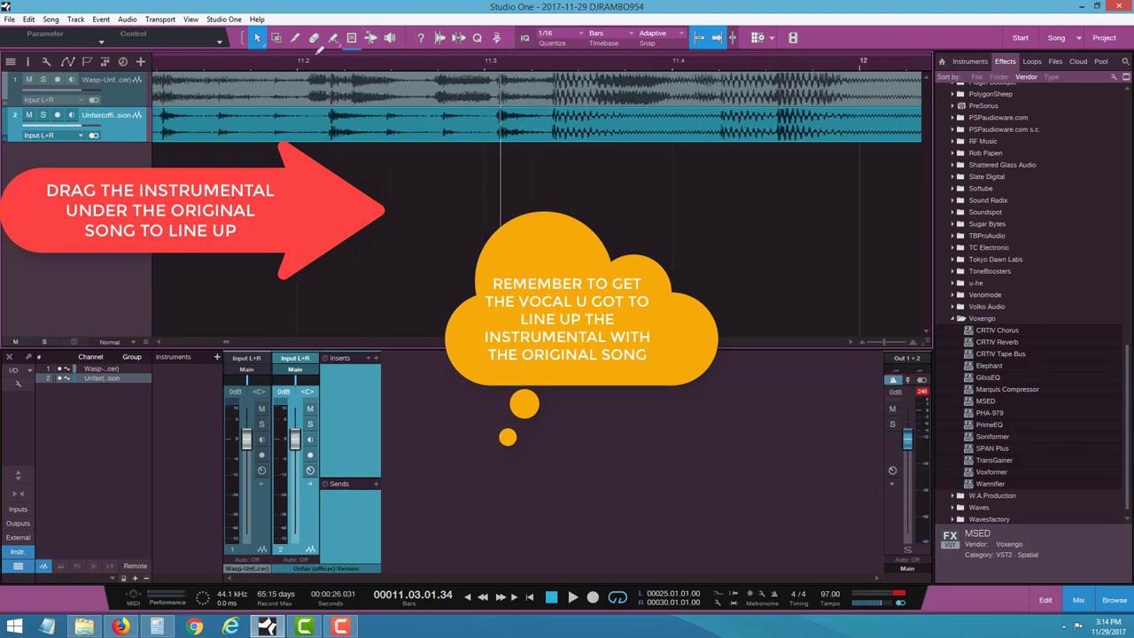
scroll(333, 67, down, 3)
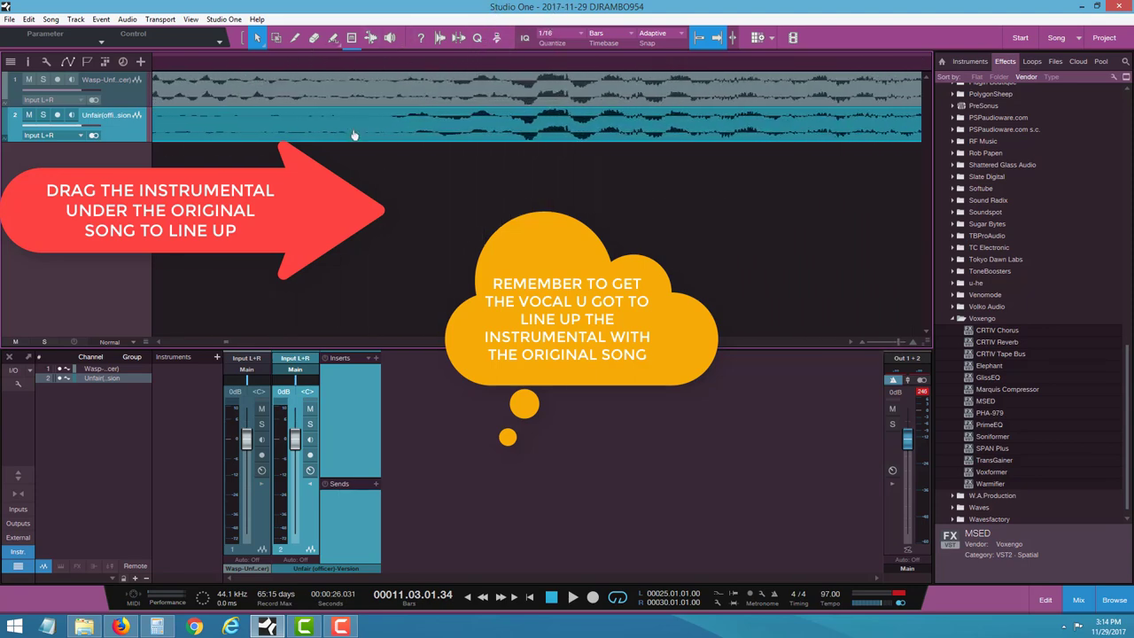
scroll(509, 82, up, 3)
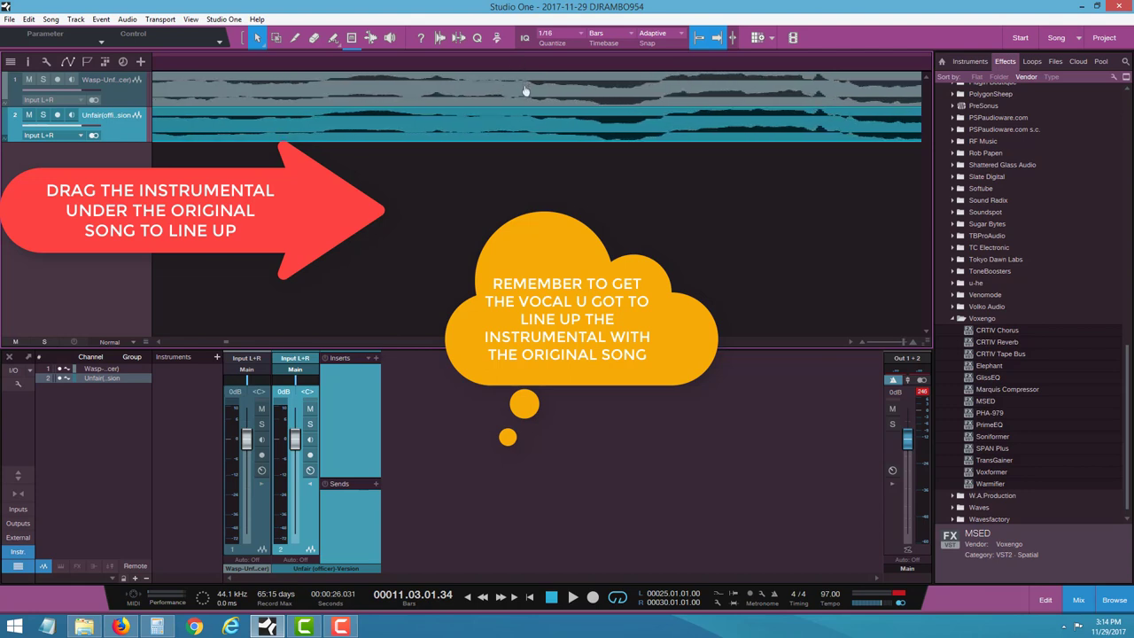
scroll(524, 92, up, 2)
scroll(520, 97, up, 3)
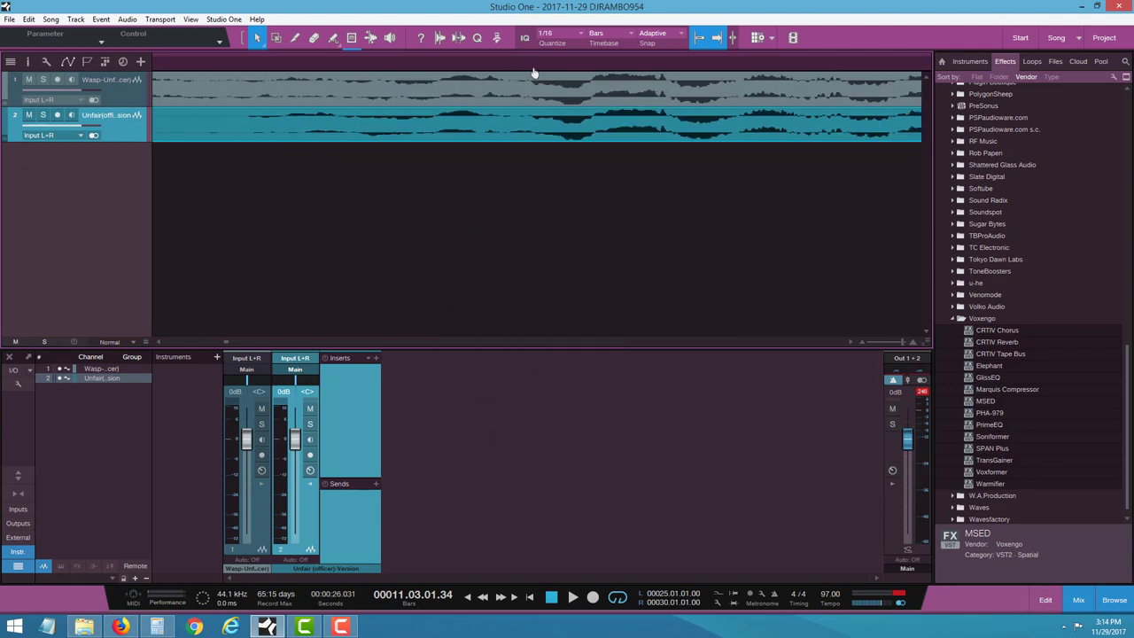
scroll(531, 78, up, 3)
scroll(502, 105, up, 1)
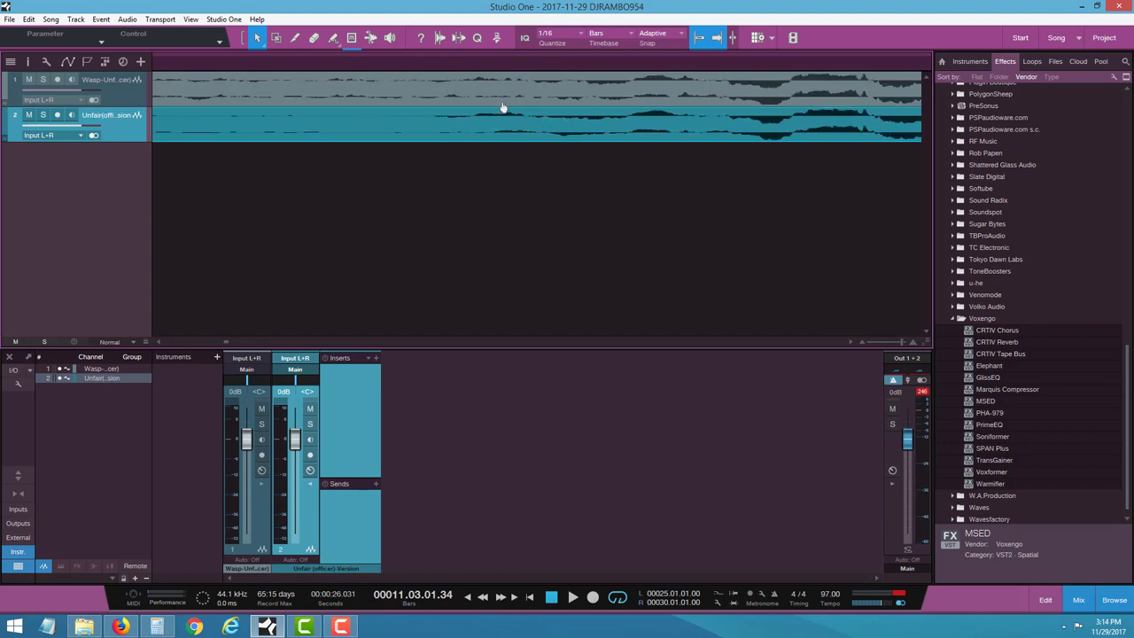
scroll(503, 110, up, 5)
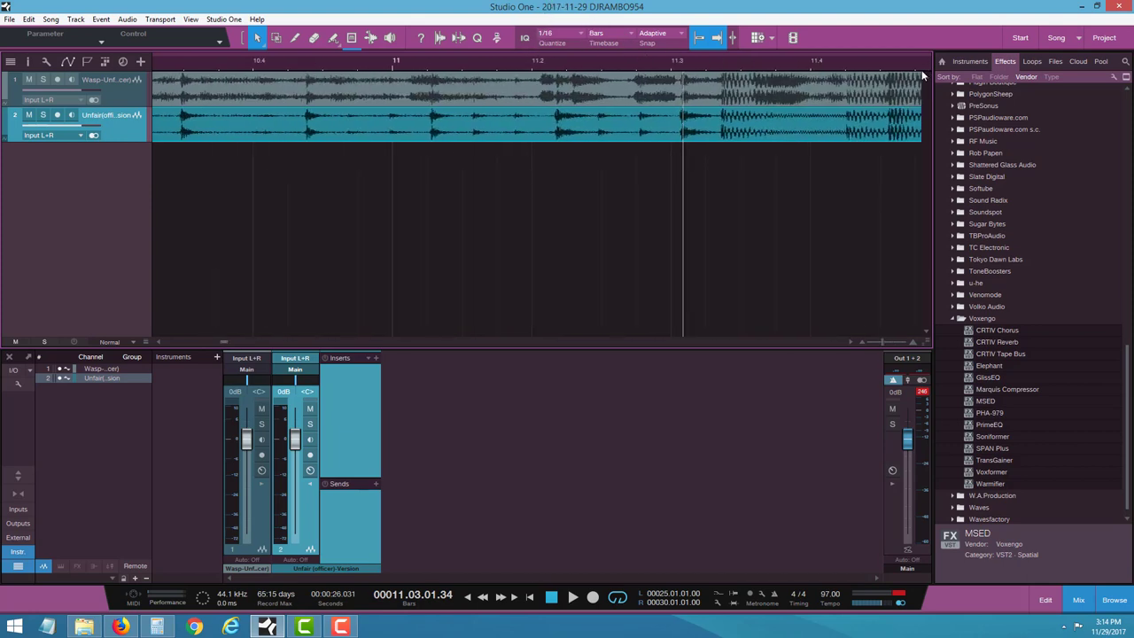
Step: Examine the alignment of the original and instrumental waveforms near the end of the song, around bars 86 and 87
key(z)
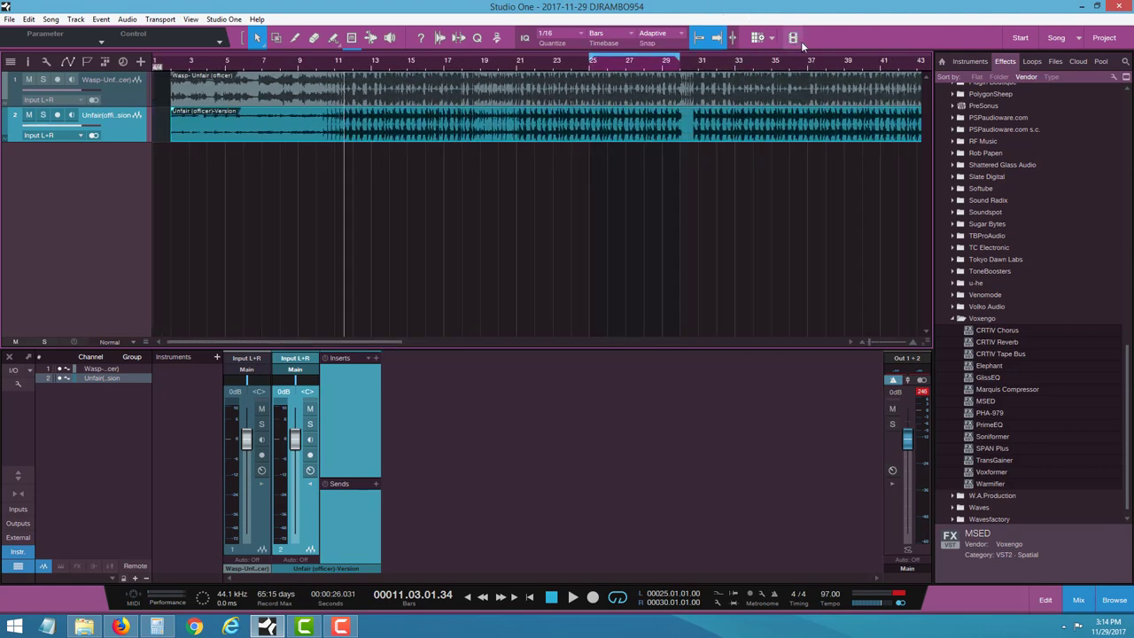
scroll(796, 59, down, 3)
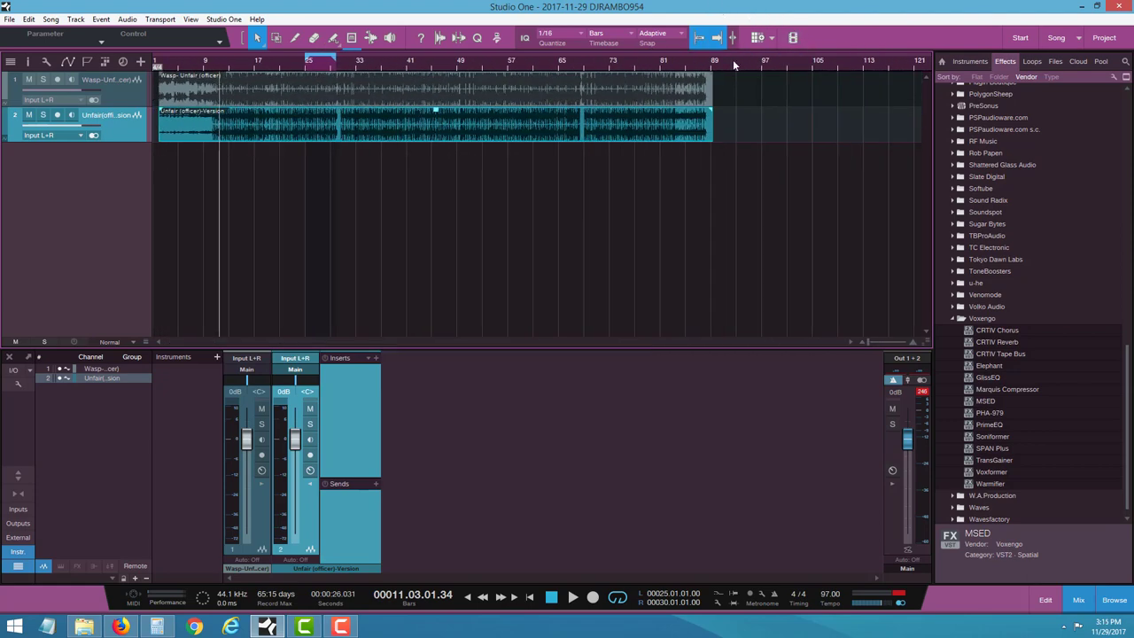
drag(699, 66, 697, 107)
drag(696, 62, 526, 207)
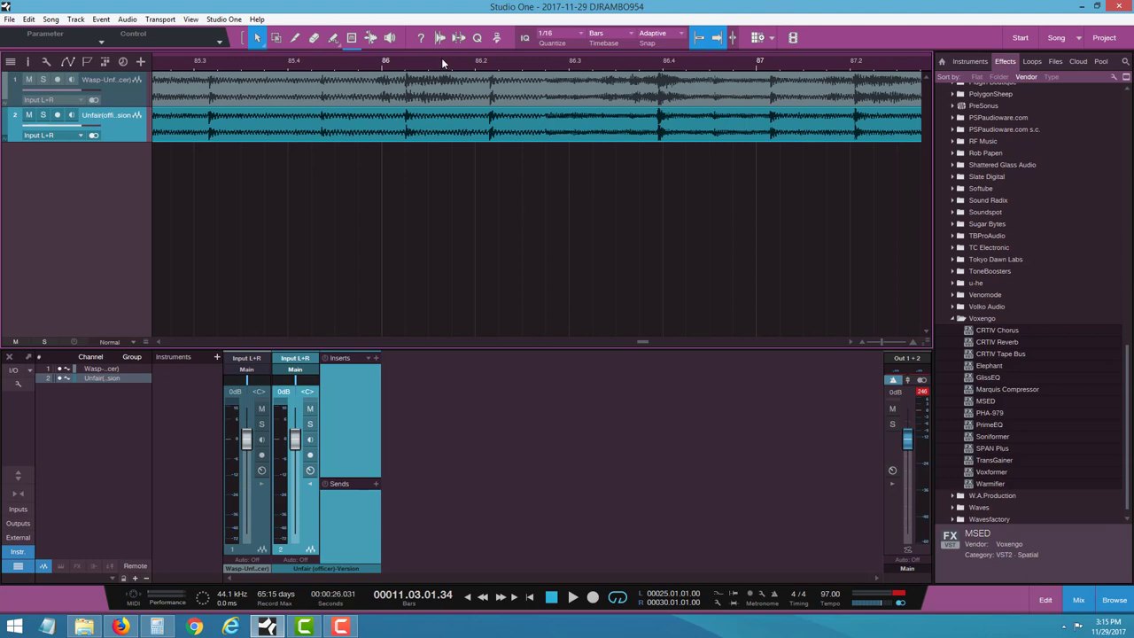
drag(441, 57, 443, 17)
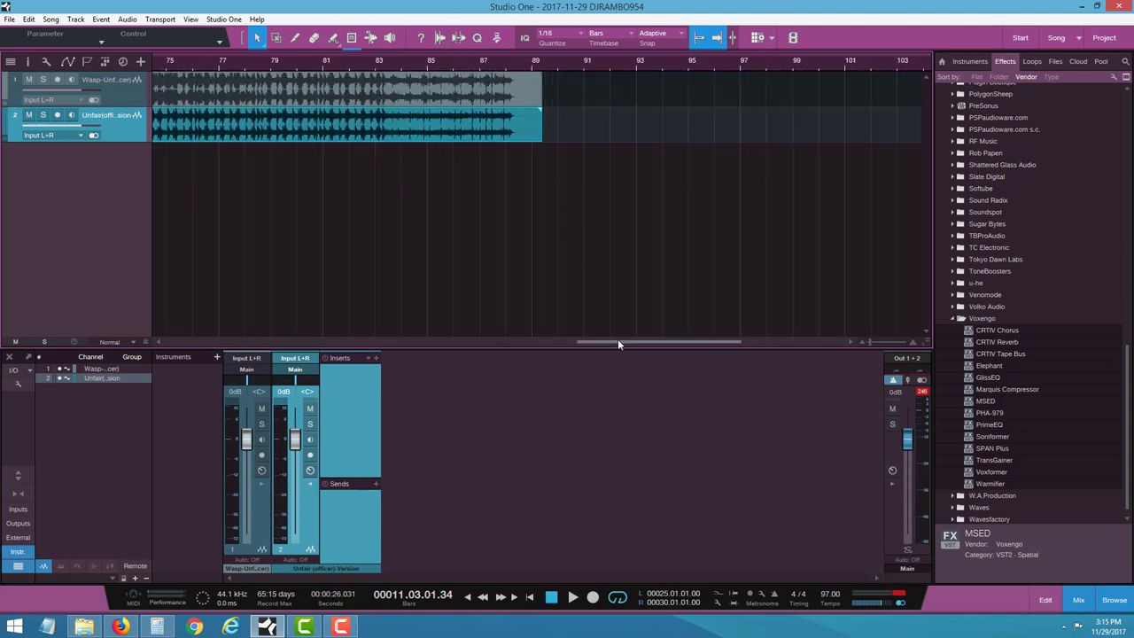
Step: Insert the Voxengo MSED plug-in on the instrumental track's channel
drag(617, 342, 306, 343)
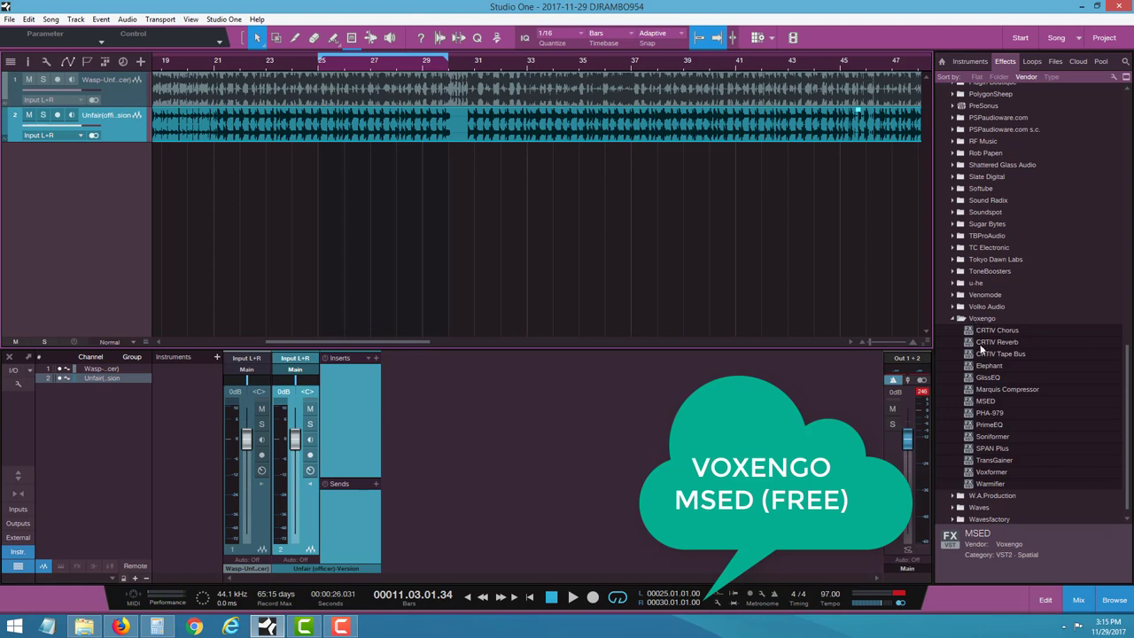
click(985, 403)
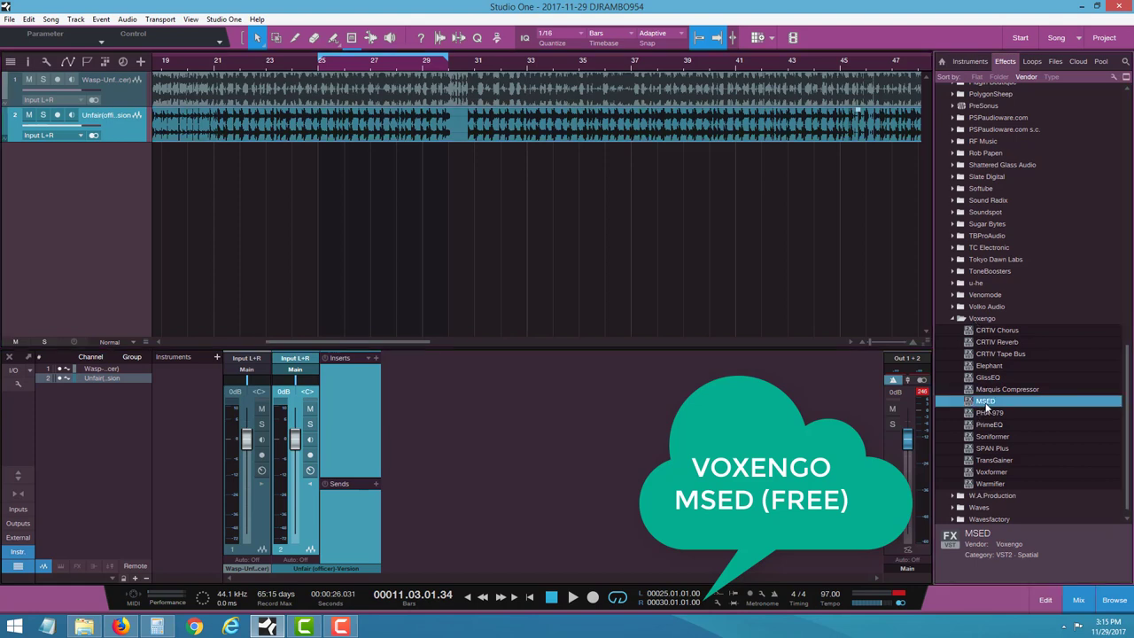
drag(985, 403, 361, 386)
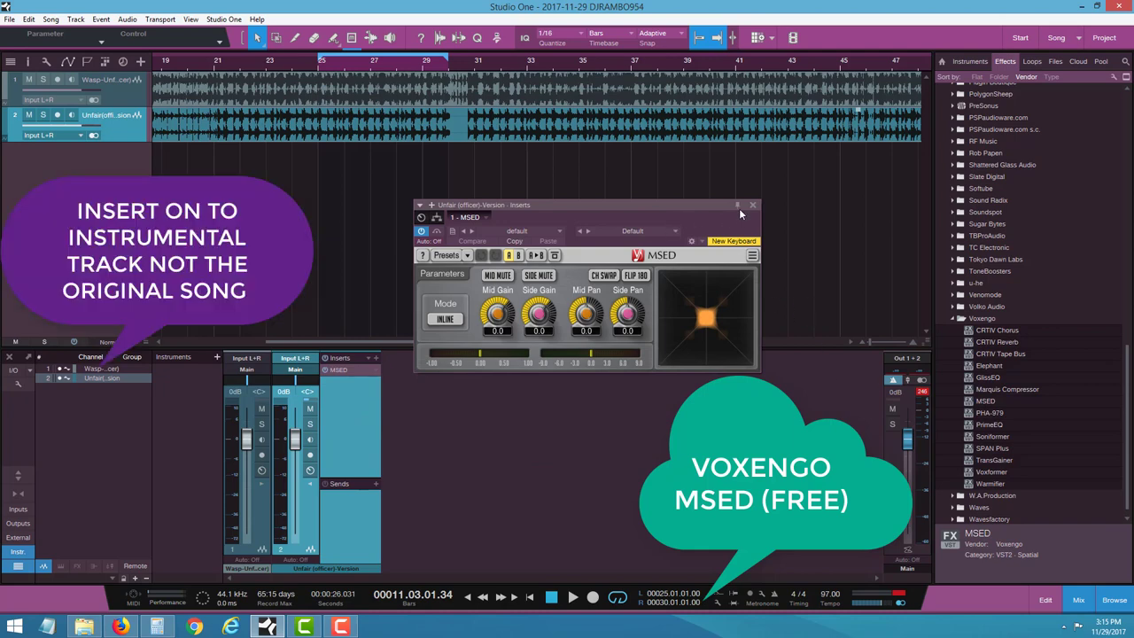
Step: Solo the instrumental track and play it from bar 25 for a short passage, then stop
click(320, 69)
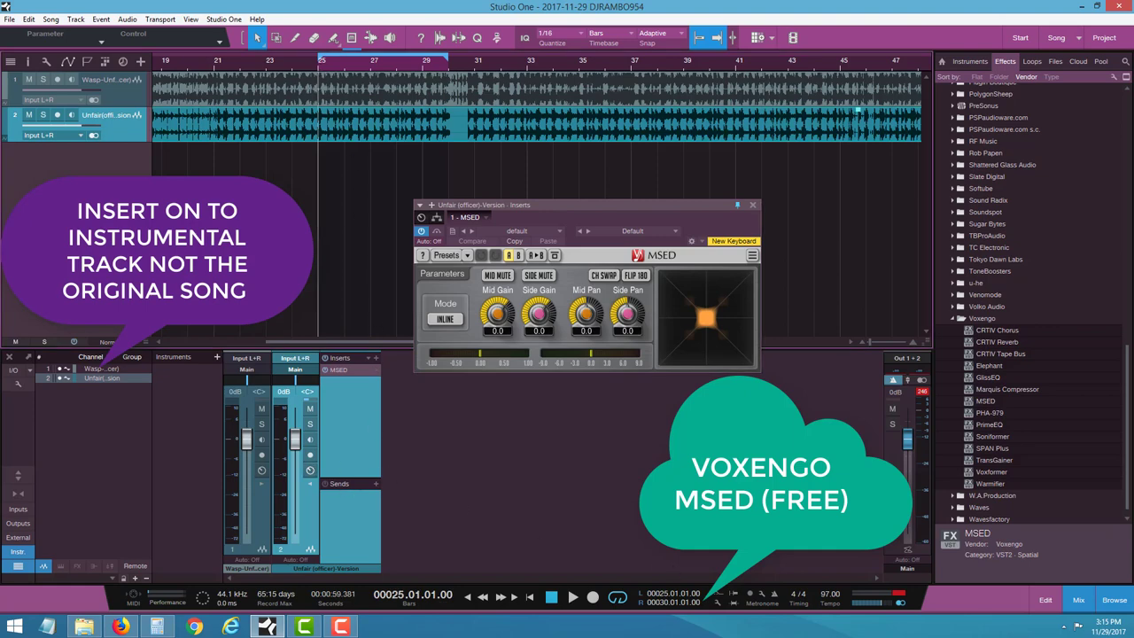
click(310, 423)
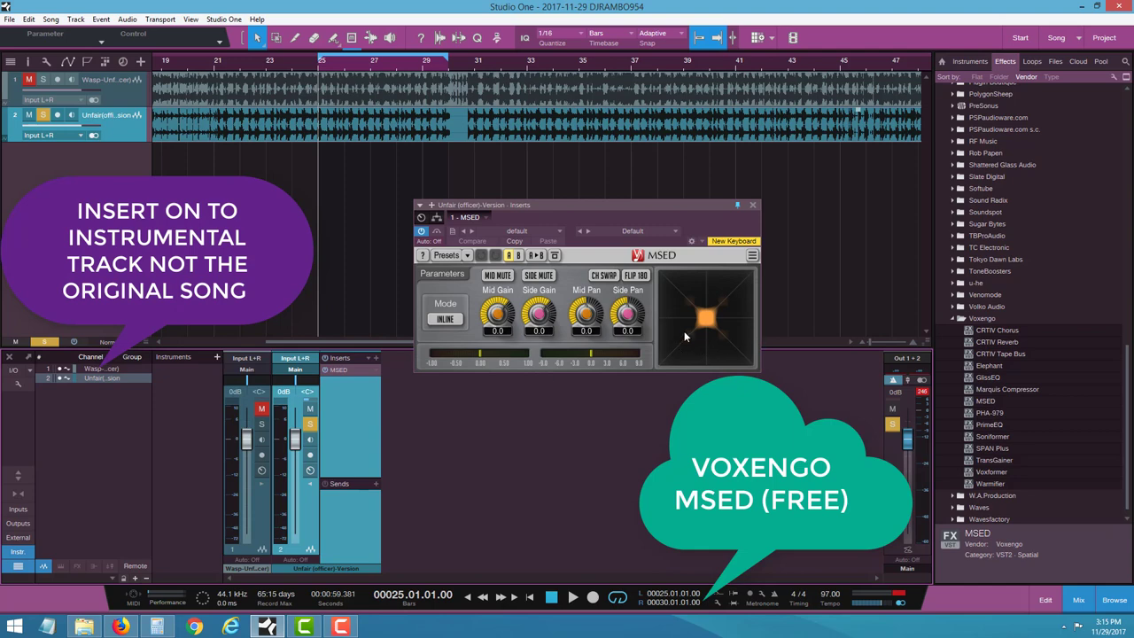
click(573, 599)
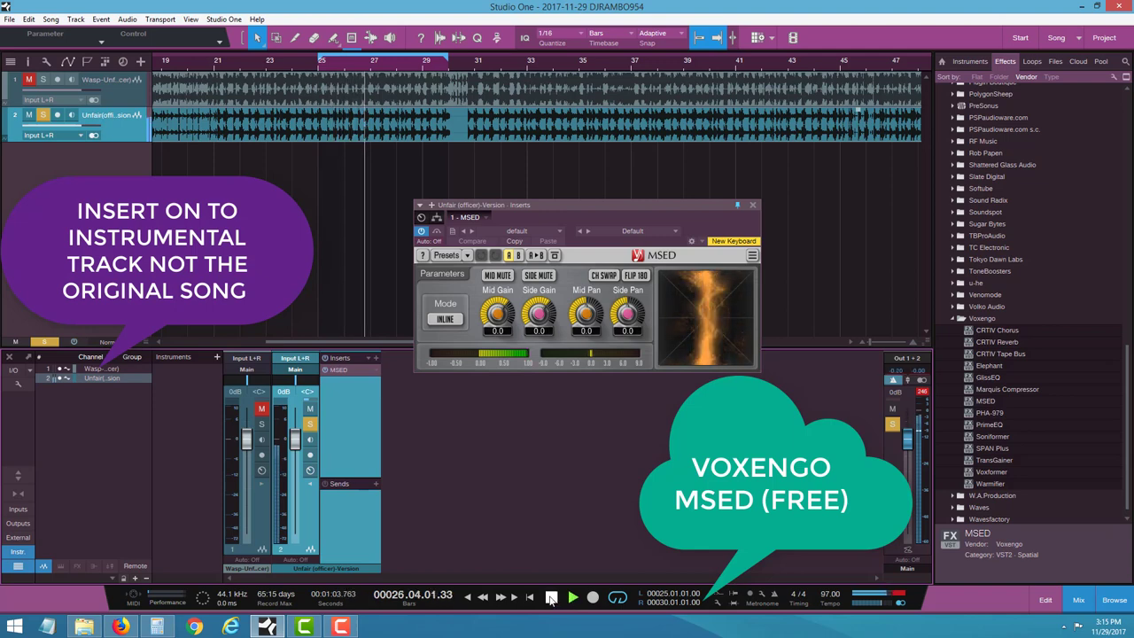
click(551, 599)
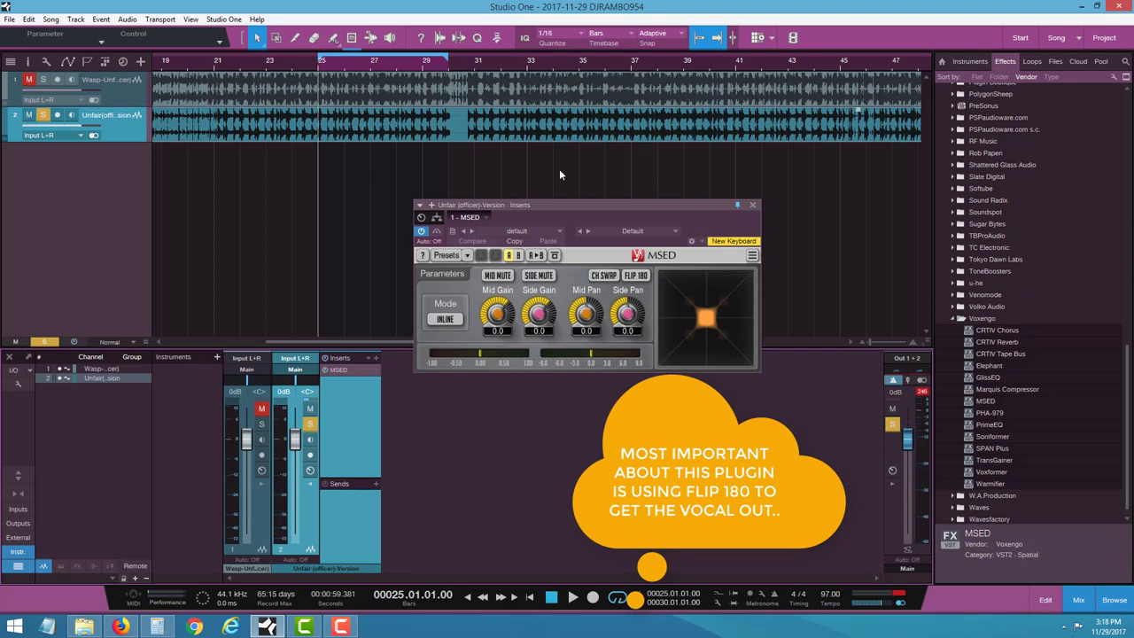
Step: Clear the instrumental track's solo and play both tracks together from bar 25 for a short passage, then stop
click(310, 426)
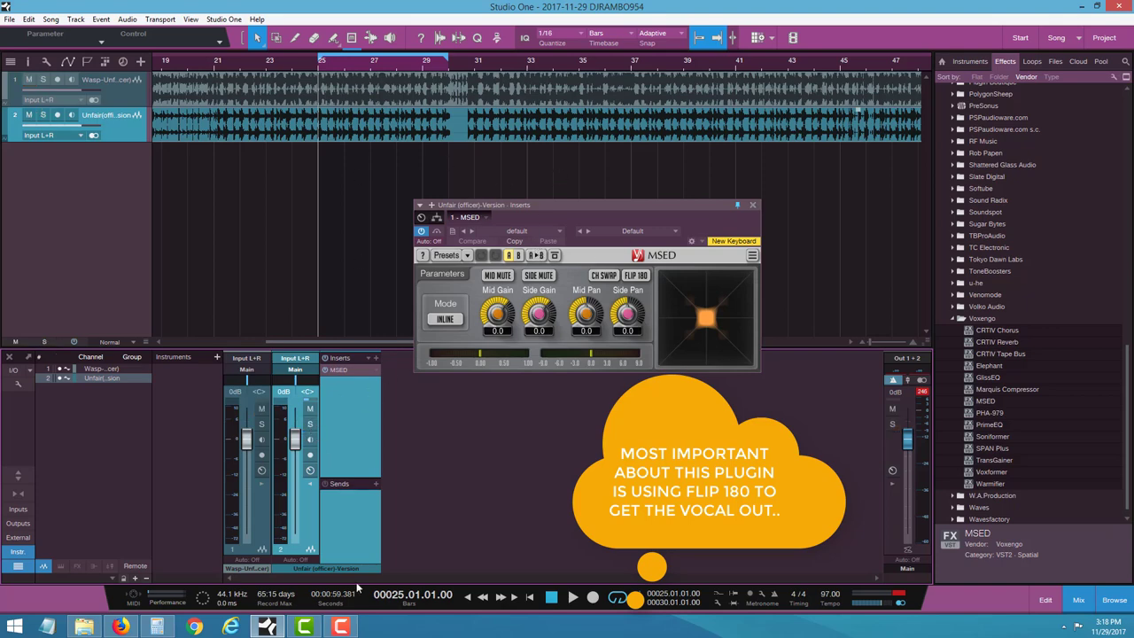
click(571, 599)
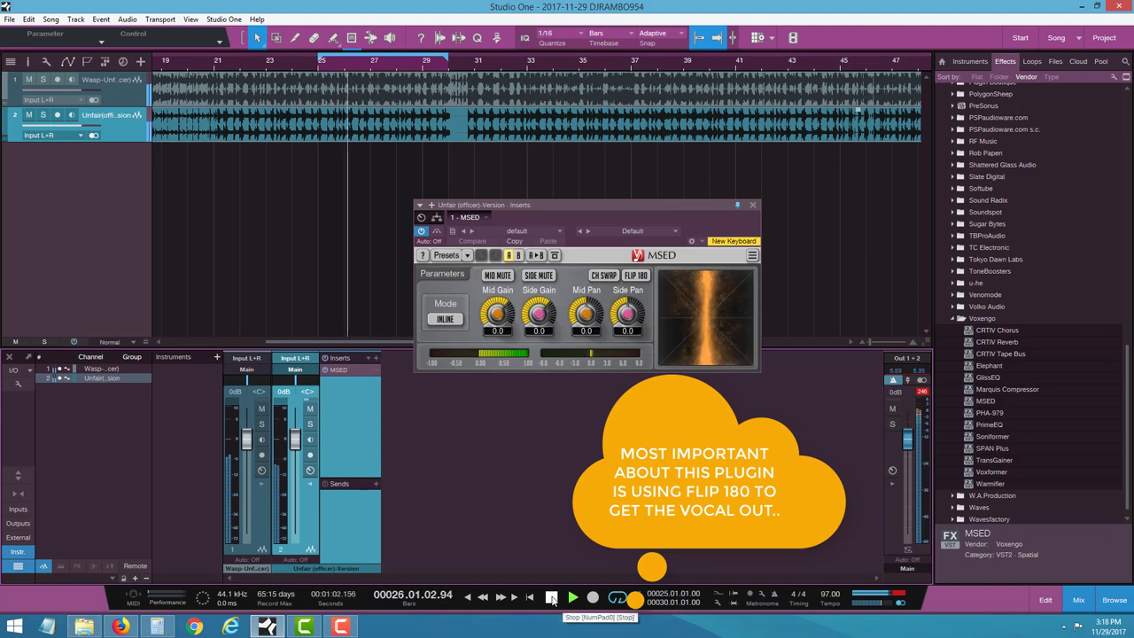
click(551, 599)
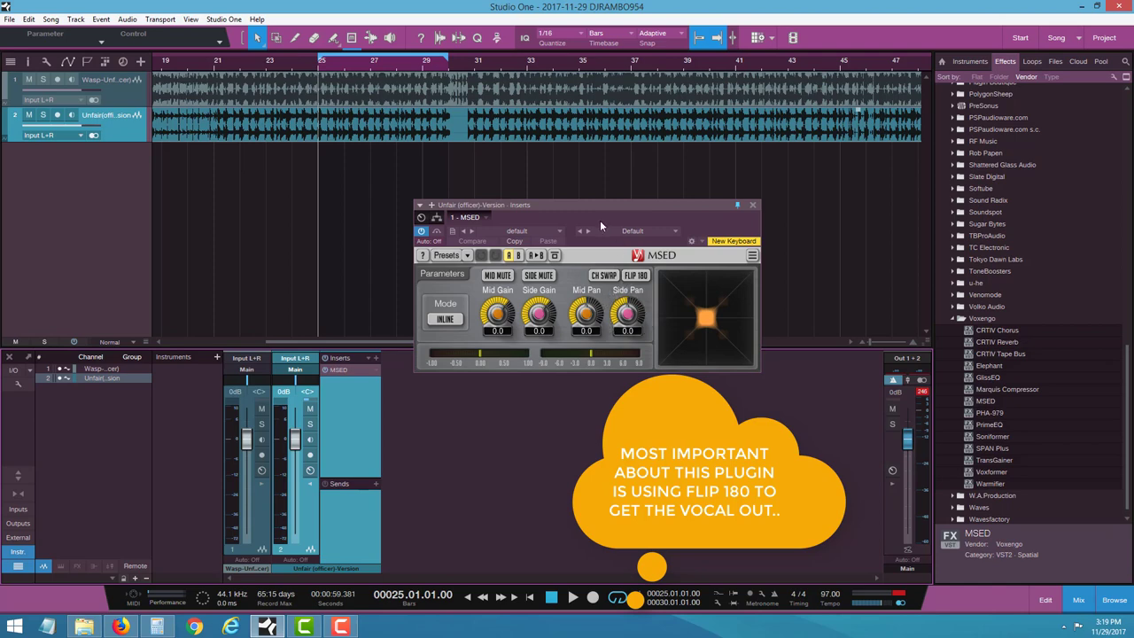
Step: Enable Flip 180 in MSED on the instrumental track and play both tracks from bar 25 for a short passage, then stop
click(636, 277)
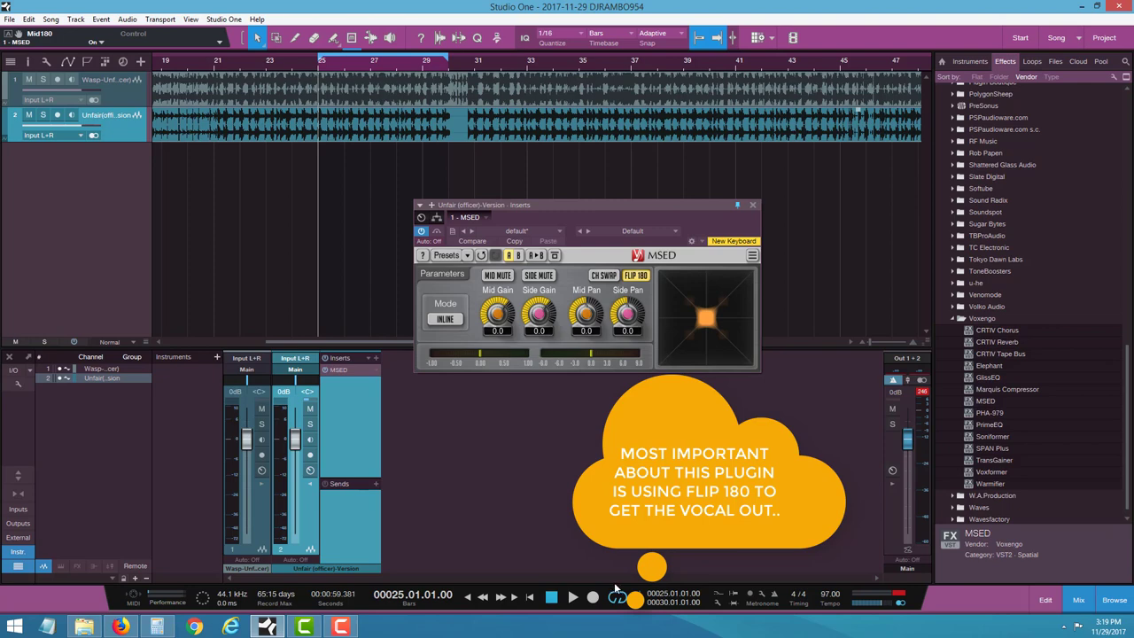
click(571, 598)
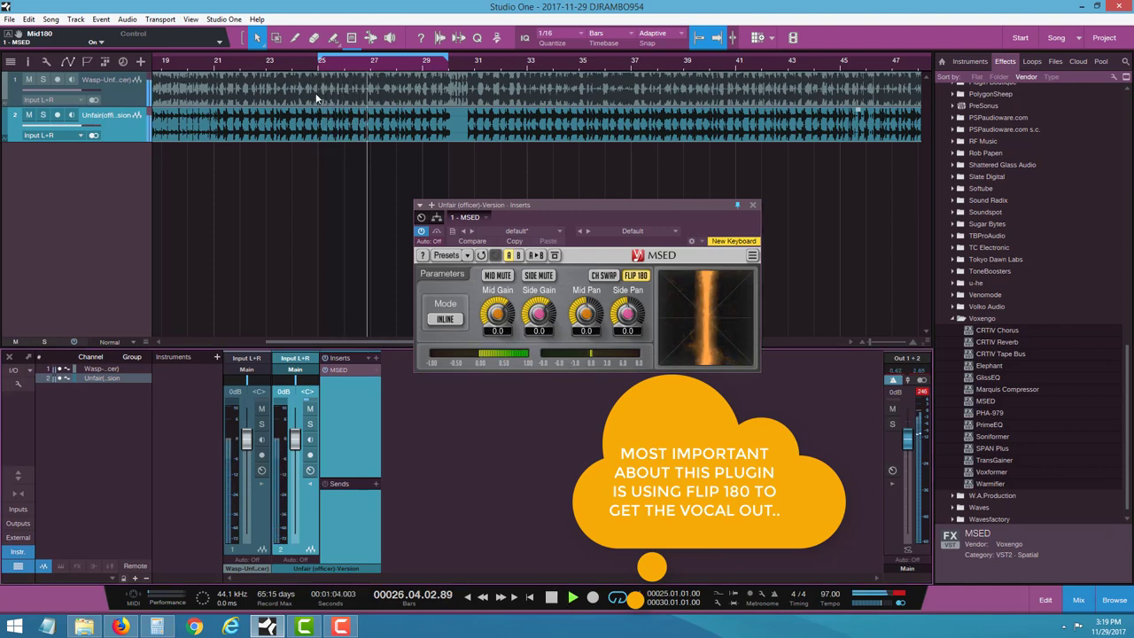
click(552, 597)
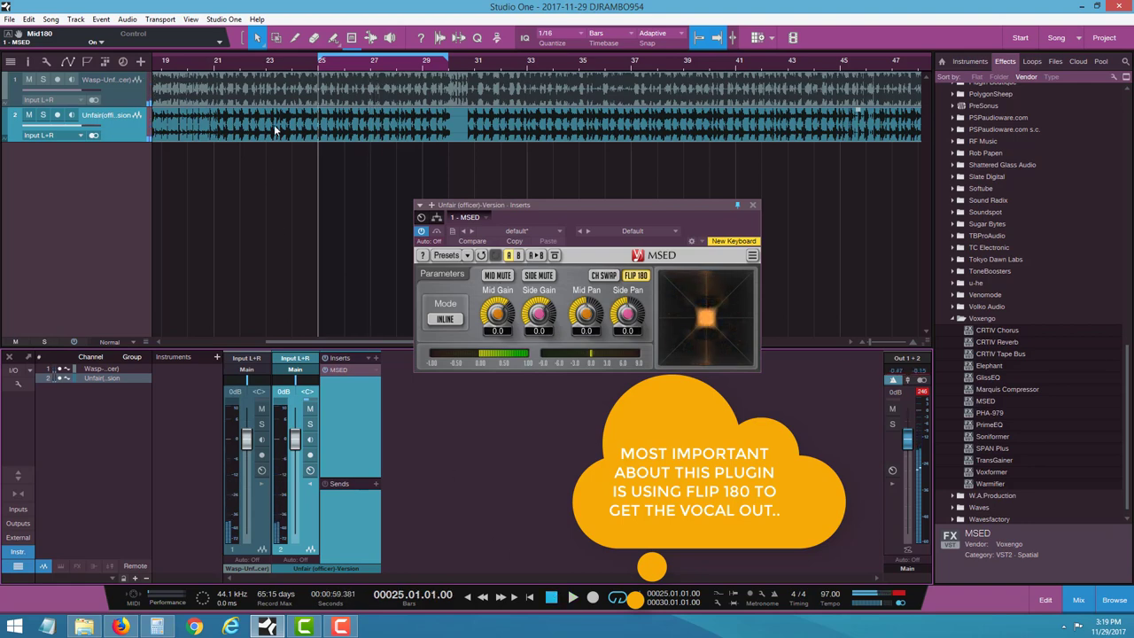
Step: Inspect the waveform alignment near bar 25 up close and play both tracks while toggling MSED's Flip 180 off and on, then stop
scroll(318, 74, up, 5)
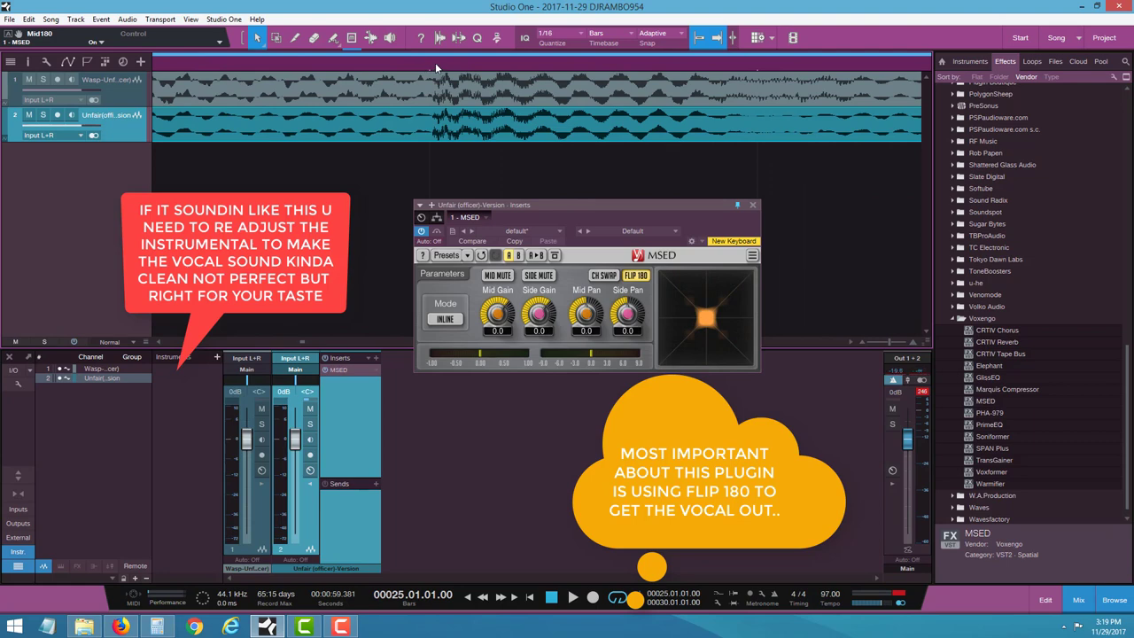
scroll(465, 134, up, 5)
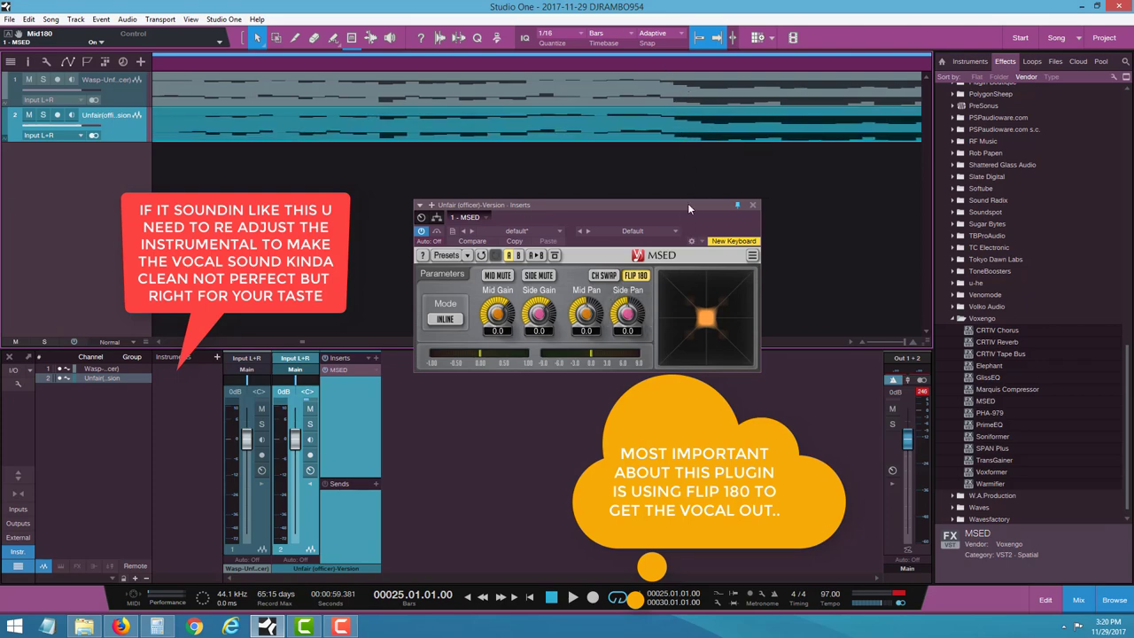
click(573, 598)
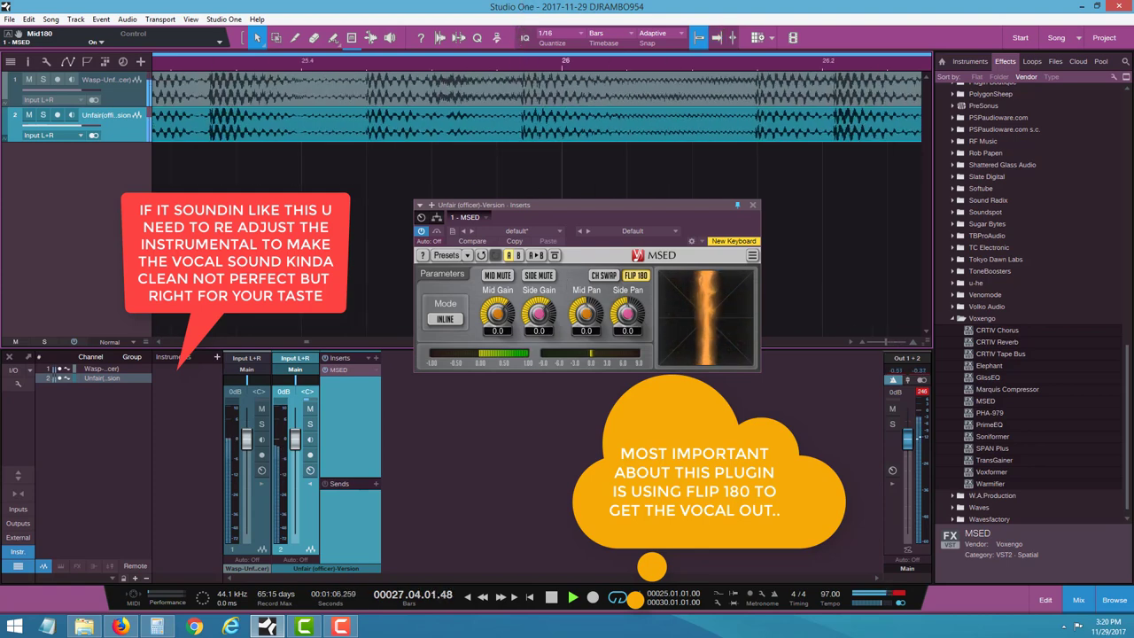
click(637, 277)
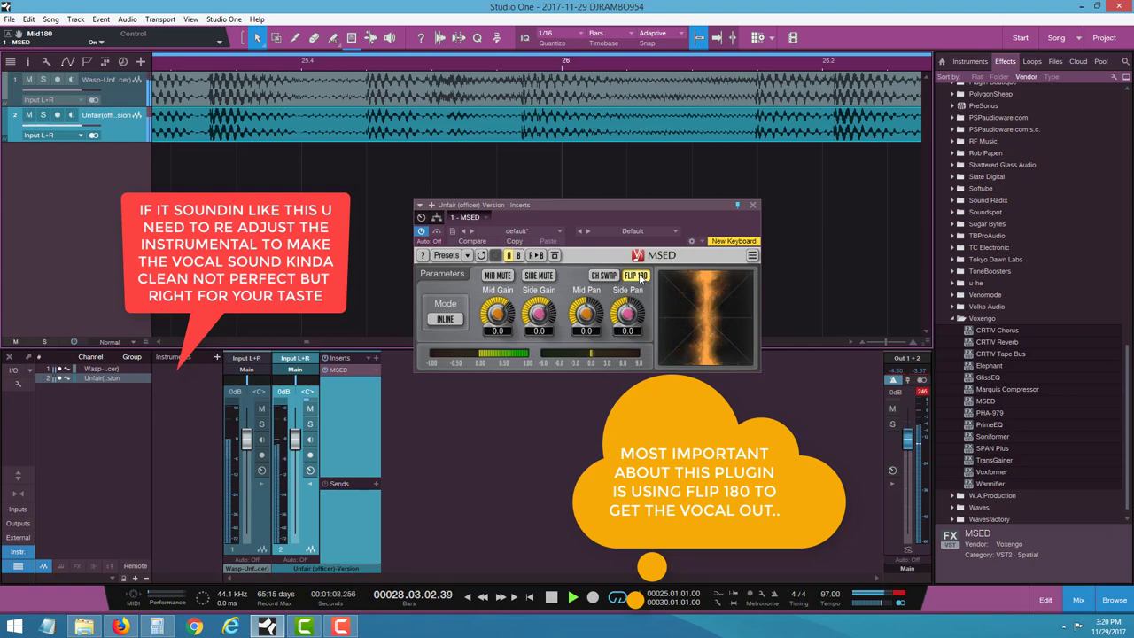
click(636, 277)
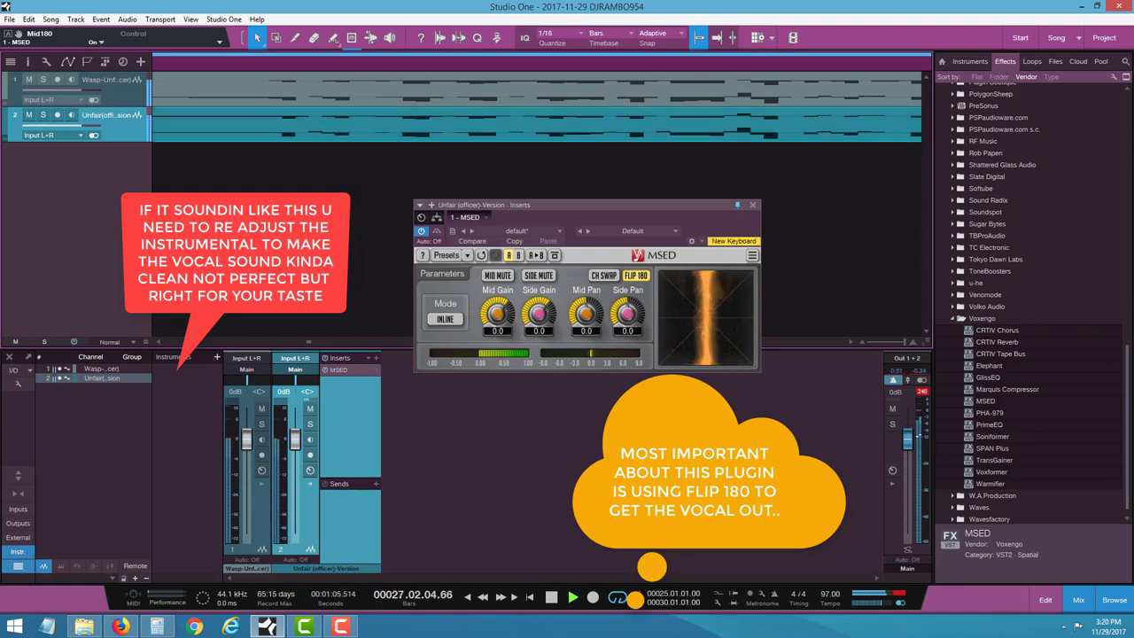
click(552, 597)
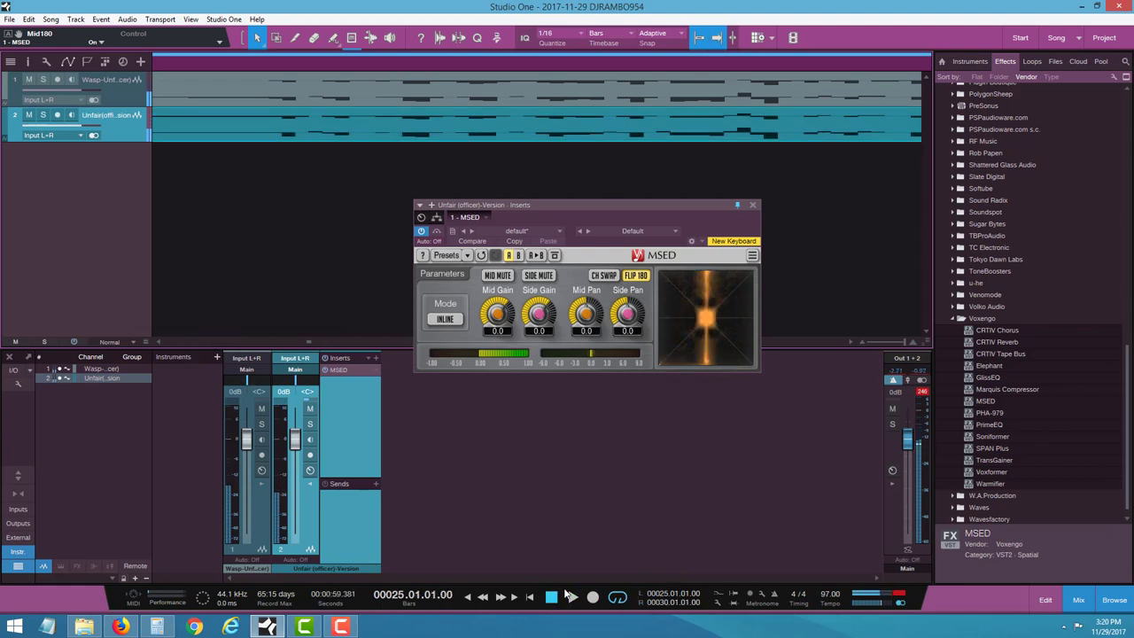